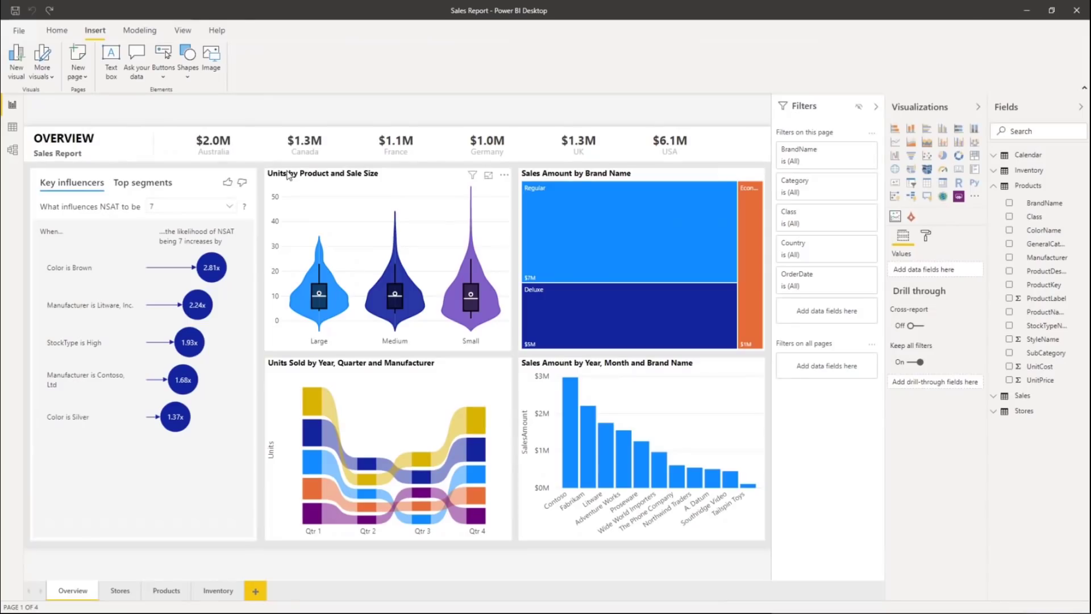
Step: Select the Units by Product and Sale Size violin chart on the Overview page
{"action": "left_click", "coordinate": [290, 176]}
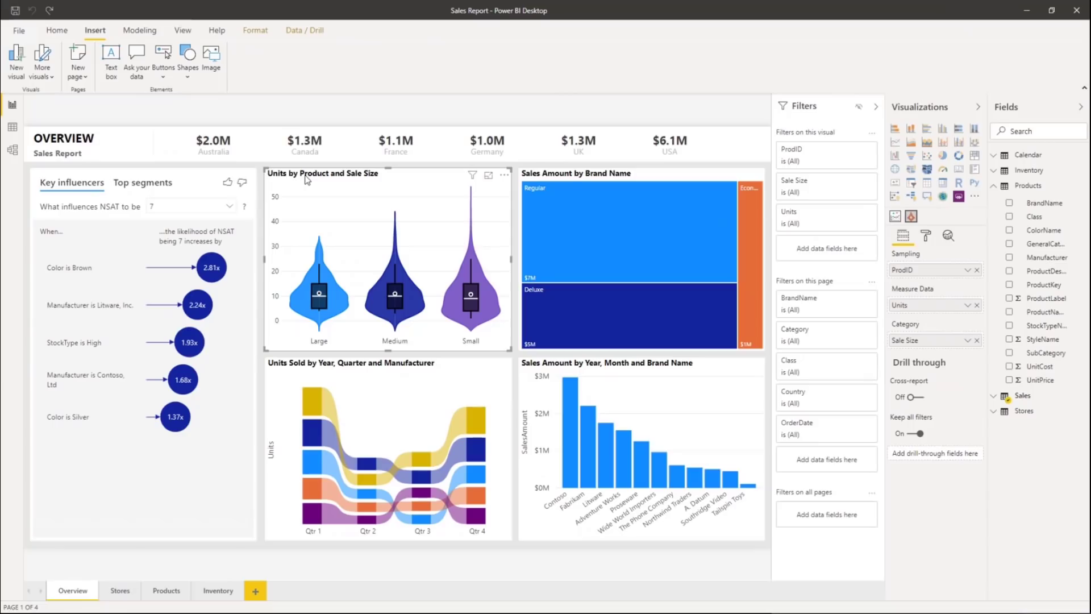
Step: Browse the Format, Home, Insert, Modeling and View ribbon sections, ending on View
{"action": "left_click", "coordinate": [264, 31]}
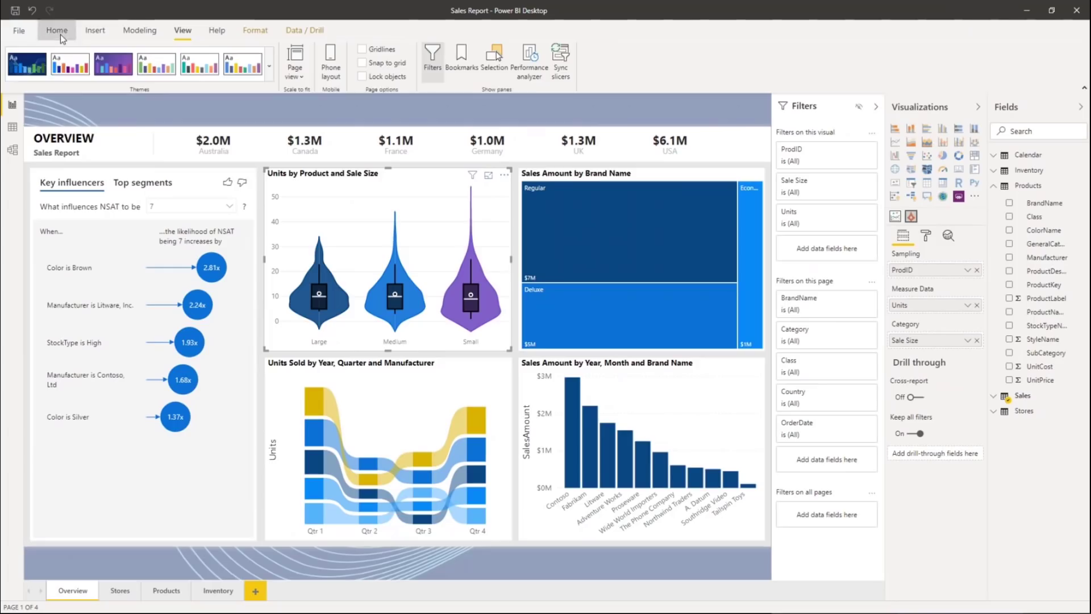
{"action": "left_click", "coordinate": [57, 31]}
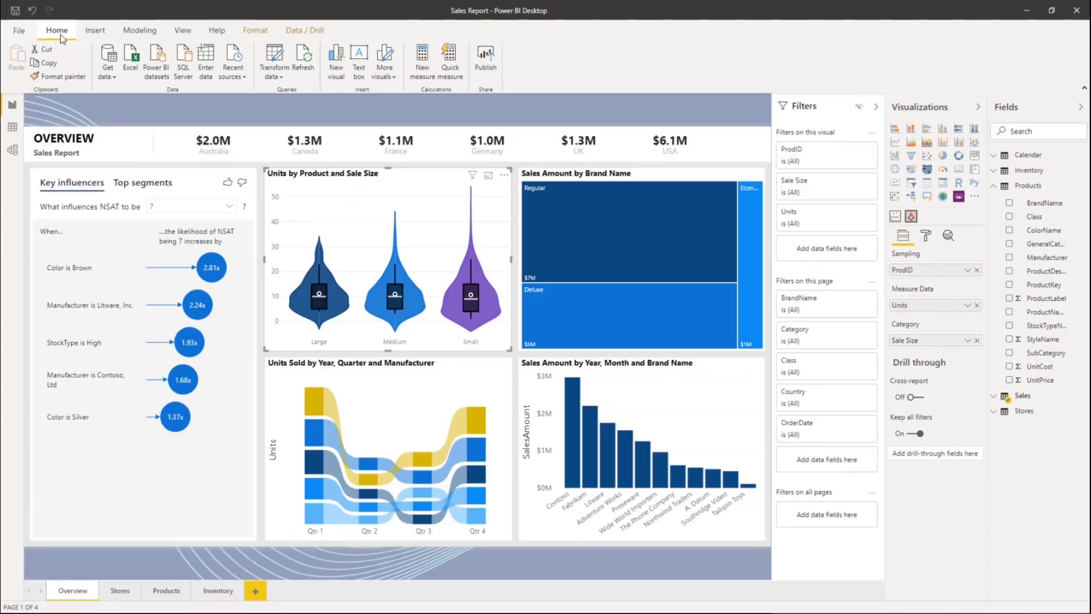
{"action": "left_click", "coordinate": [95, 34]}
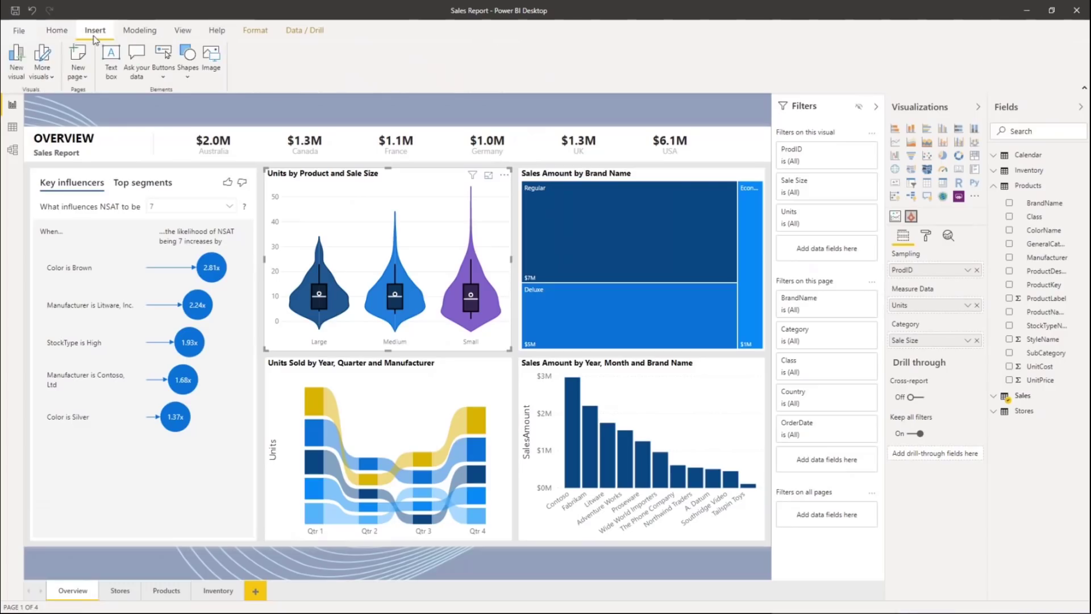
{"action": "left_click", "coordinate": [138, 32]}
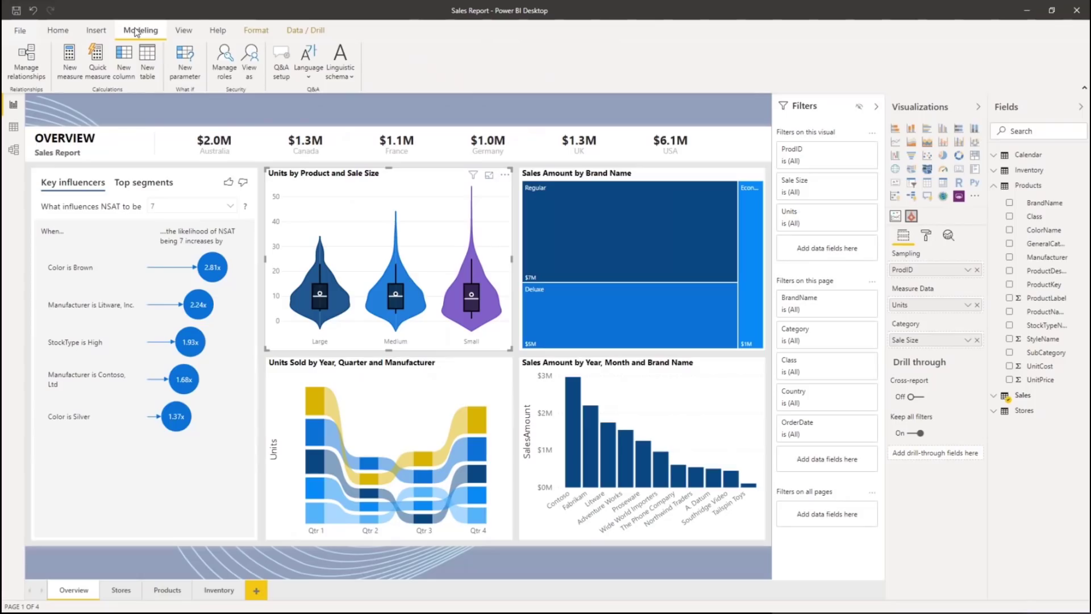
{"action": "left_click", "coordinate": [183, 30]}
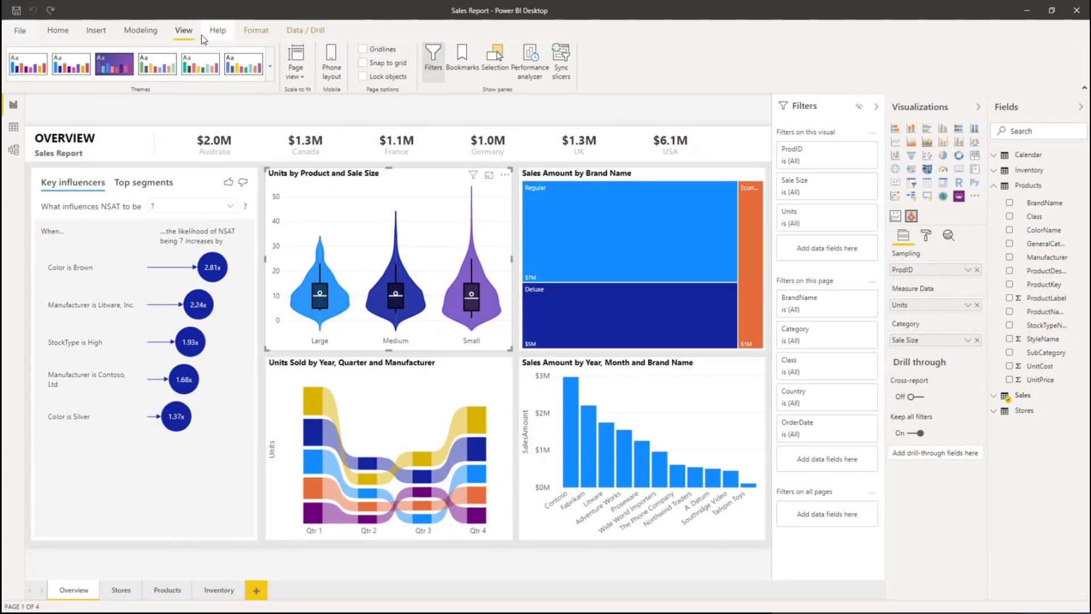
Step: Apply the dark-blue wavy-background theme, then look over the Format and Data/Drill options
{"action": "left_click", "coordinate": [270, 67]}
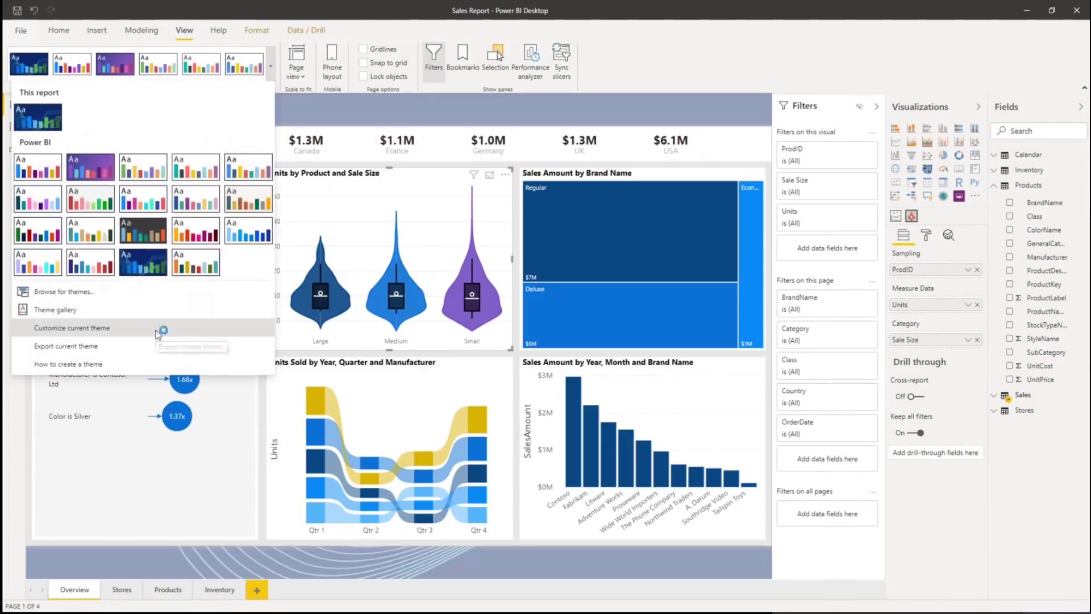
{"action": "left_click", "coordinate": [280, 322]}
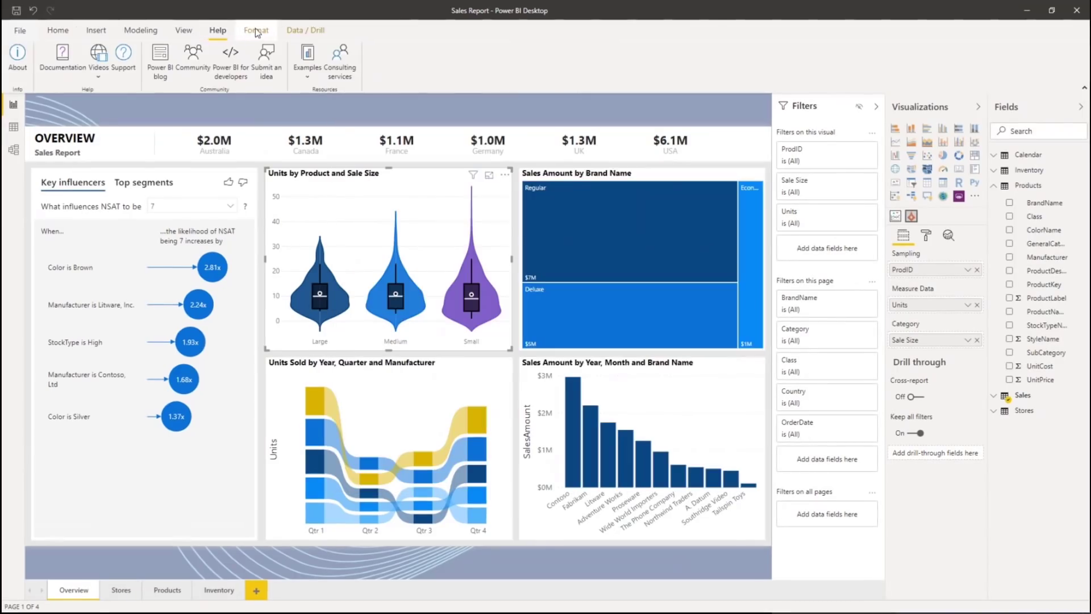
{"action": "left_click", "coordinate": [255, 31]}
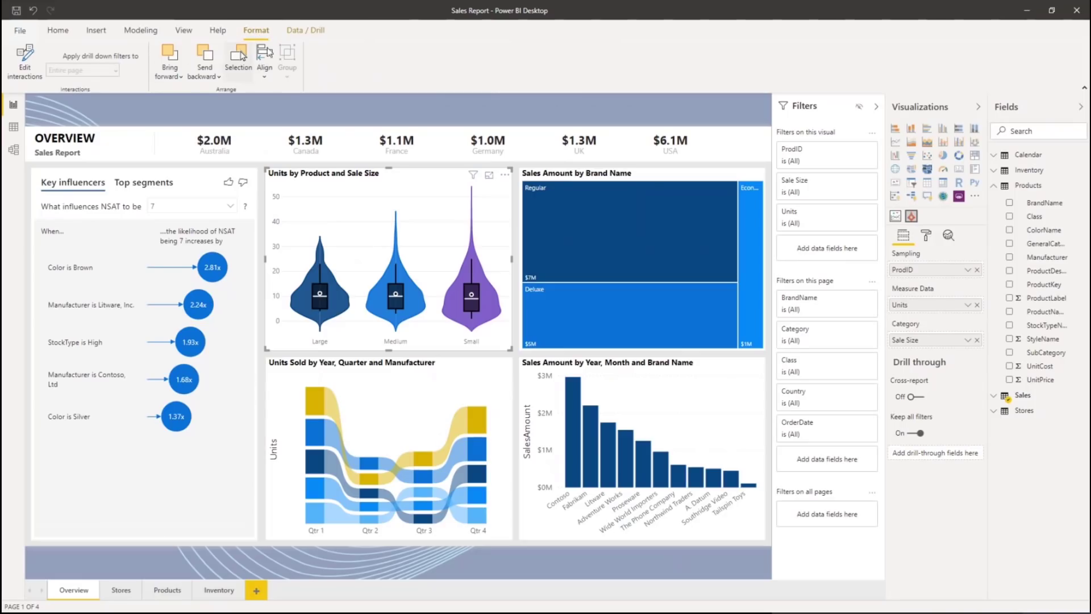
{"action": "left_click", "coordinate": [305, 31]}
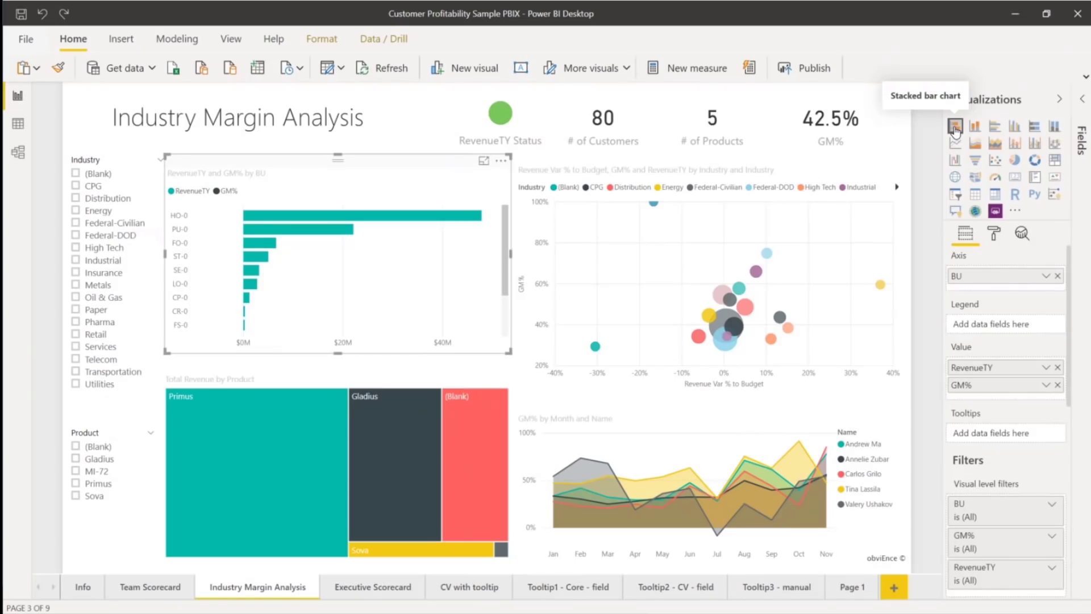
Step: Import the Horizontal bar chart visual from AppSource after searching 'bar'
{"action": "left_click", "coordinate": [1015, 212]}
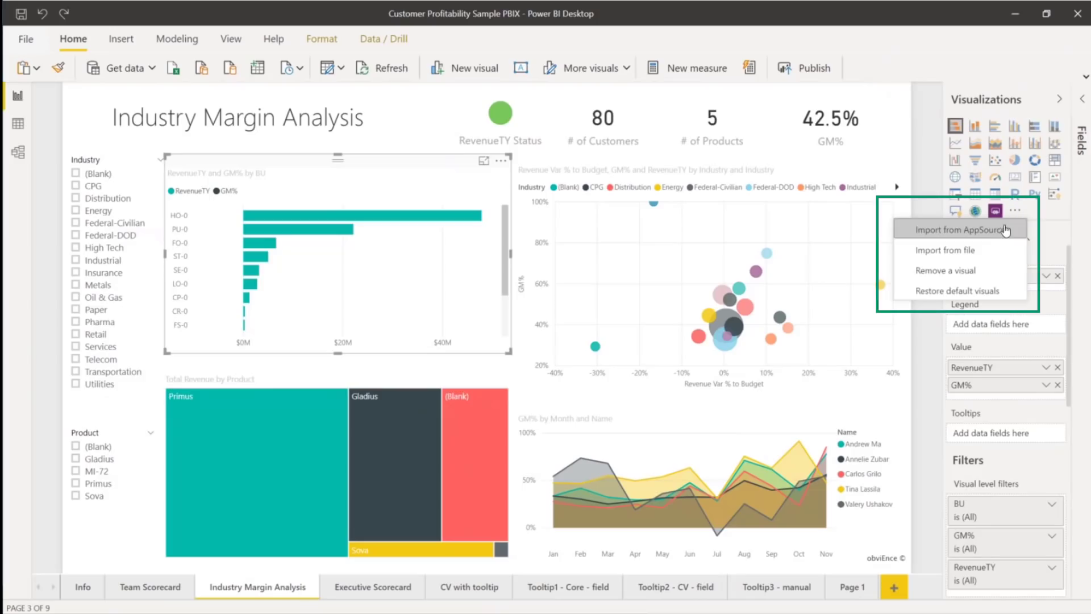
{"action": "left_click", "coordinate": [995, 232]}
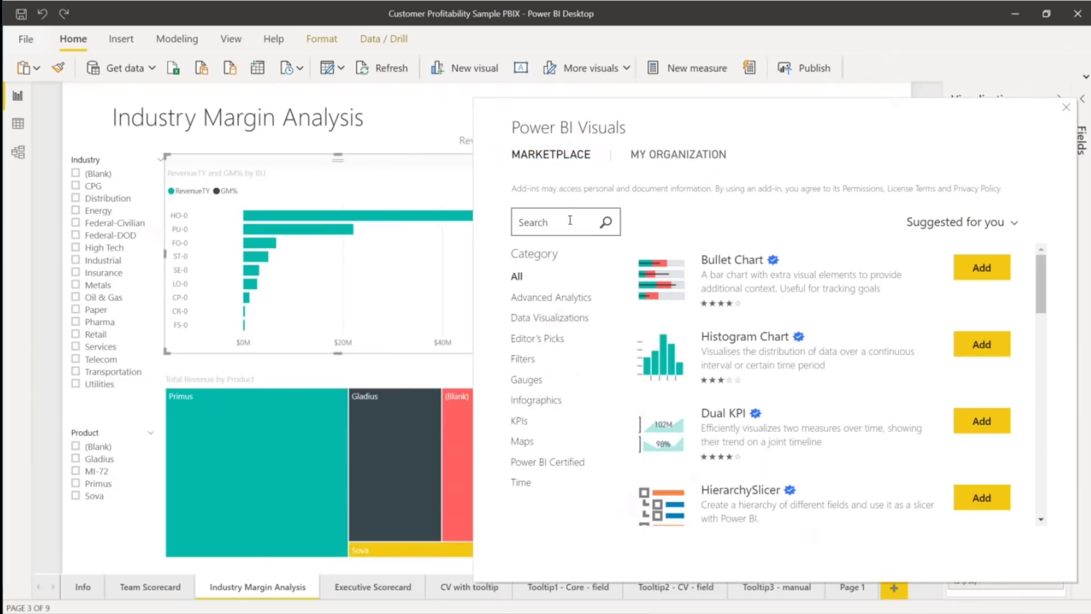
{"action": "left_click", "coordinate": [569, 219]}
{"action": "type", "text": "bar"}
{"action": "left_click", "coordinate": [606, 221]}
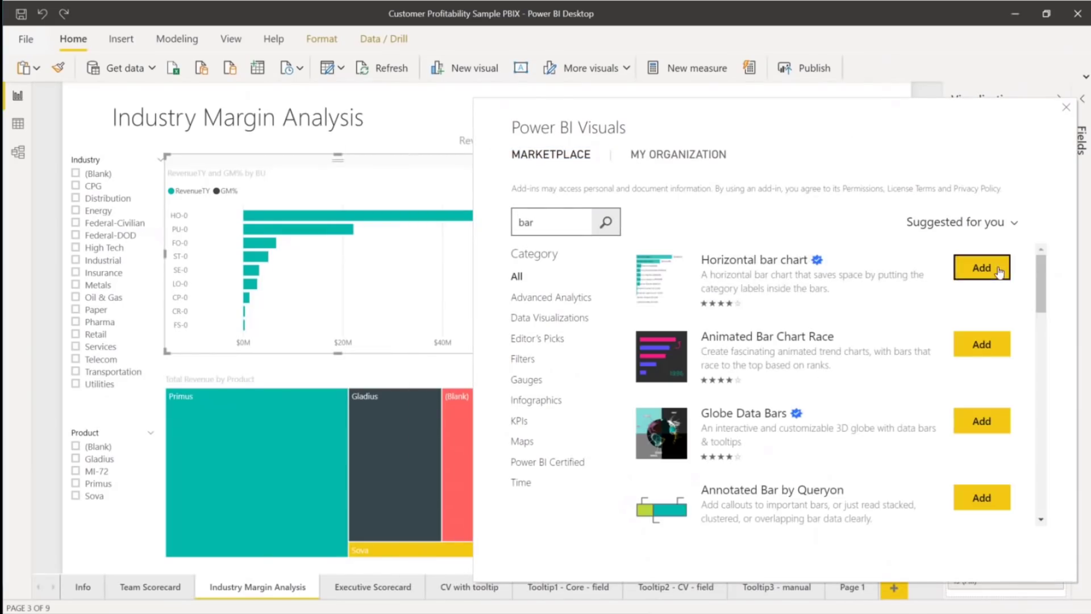
{"action": "left_click", "coordinate": [981, 267]}
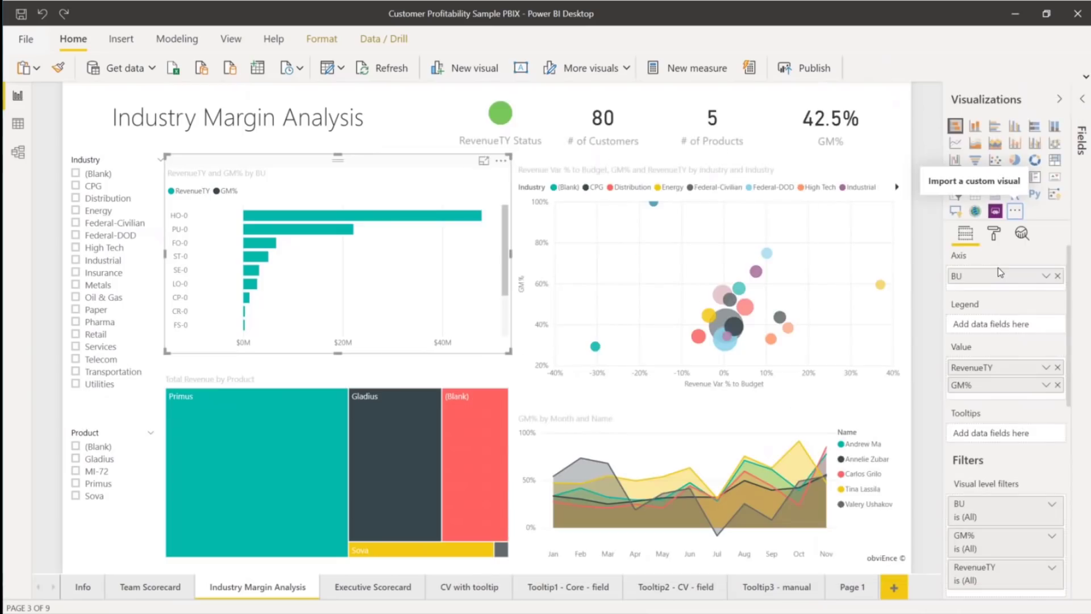
{"action": "left_click", "coordinate": [683, 337]}
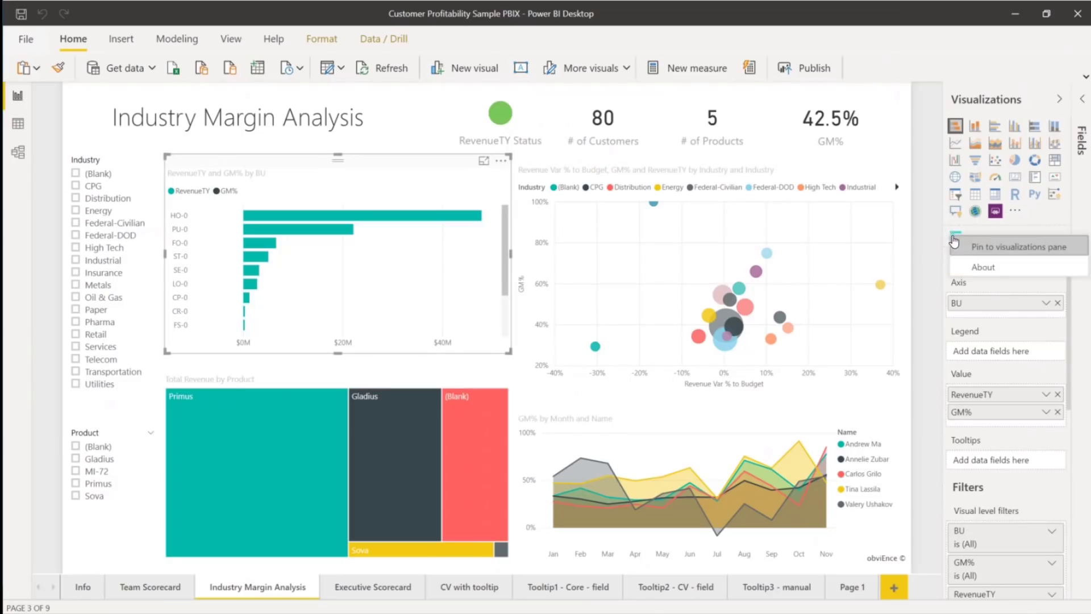
Step: Check the Horizontal bar chart visual's details and pin it to the visualizations pane
{"action": "left_click", "coordinate": [968, 265]}
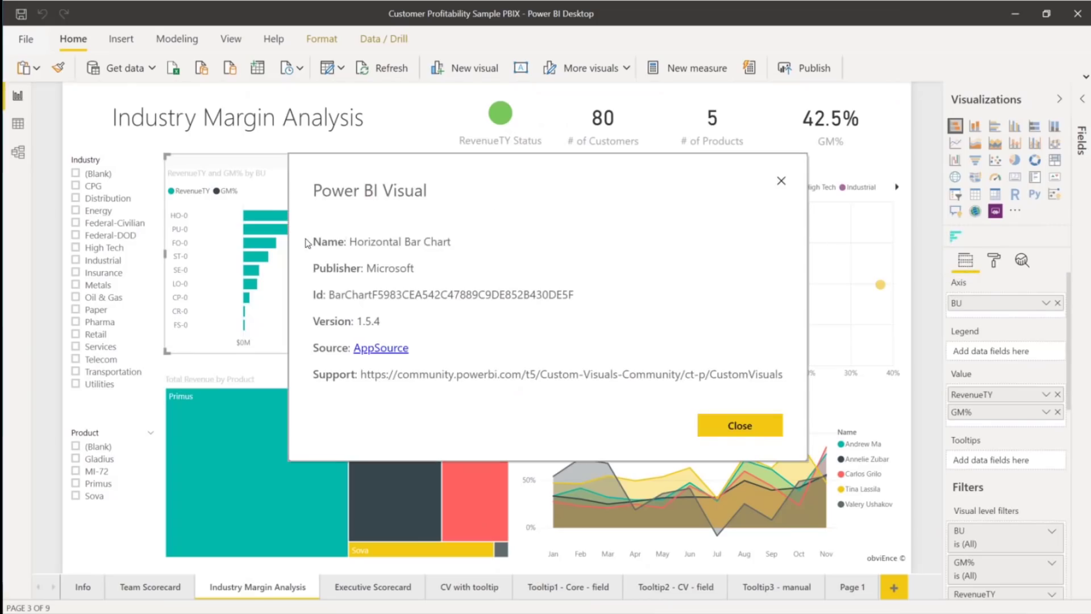
{"action": "left_click", "coordinate": [760, 425]}
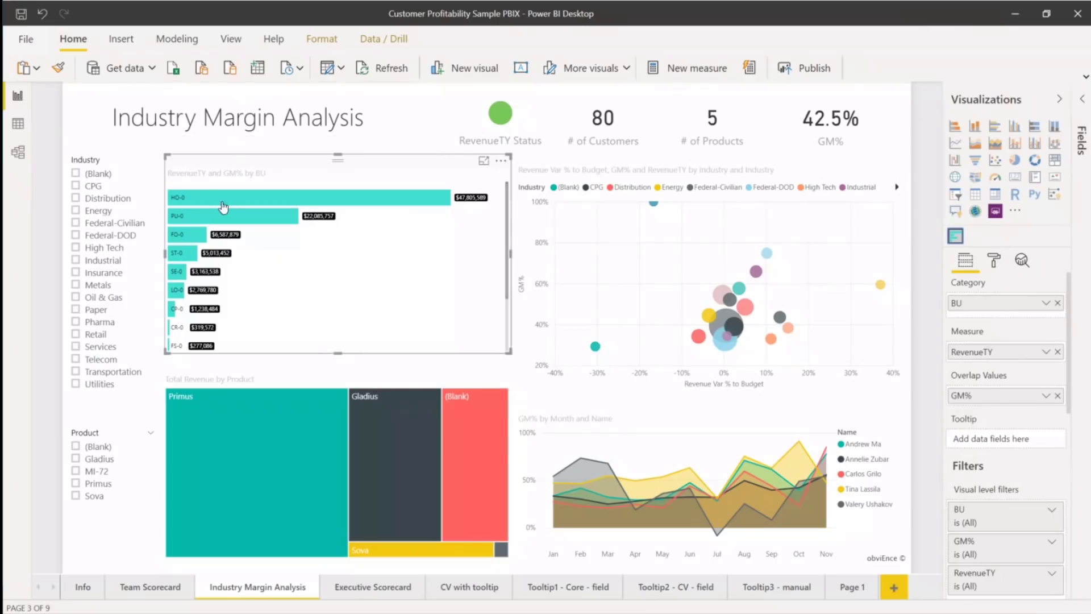
{"action": "right_click", "coordinate": [960, 238]}
{"action": "left_click", "coordinate": [946, 249]}
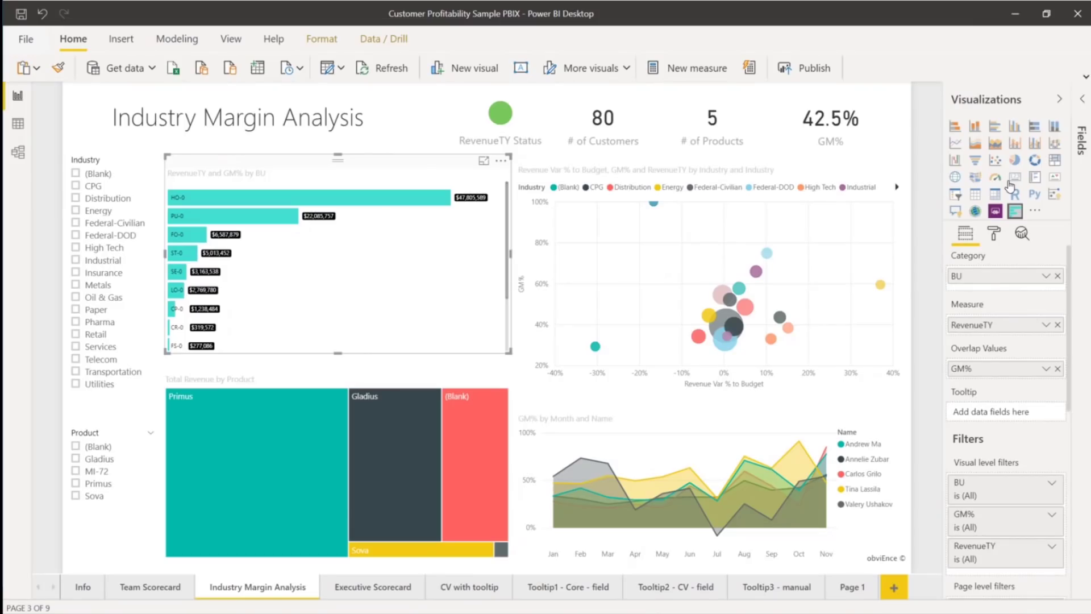
Step: Unpin the Horizontal bar chart visual from the visualizations pane
{"action": "right_click", "coordinate": [957, 130]}
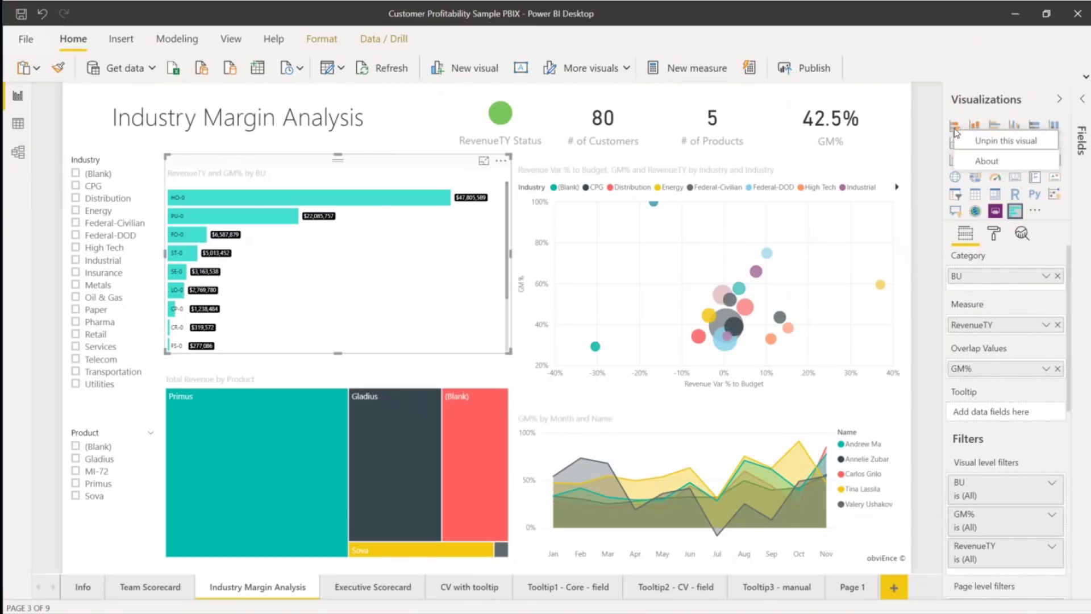
{"action": "left_click", "coordinate": [970, 141]}
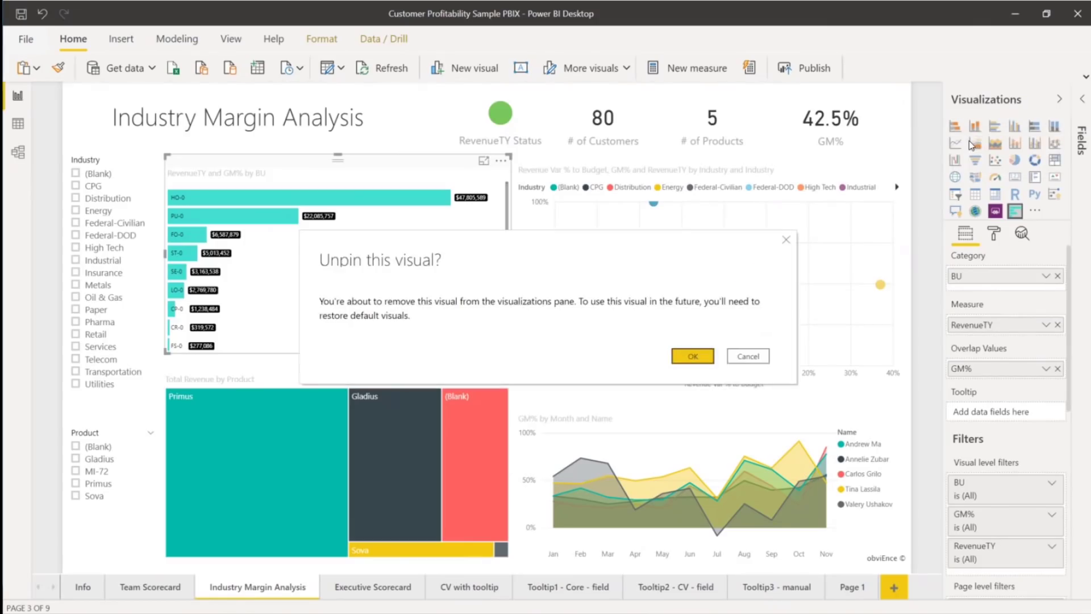
{"action": "left_click", "coordinate": [697, 358]}
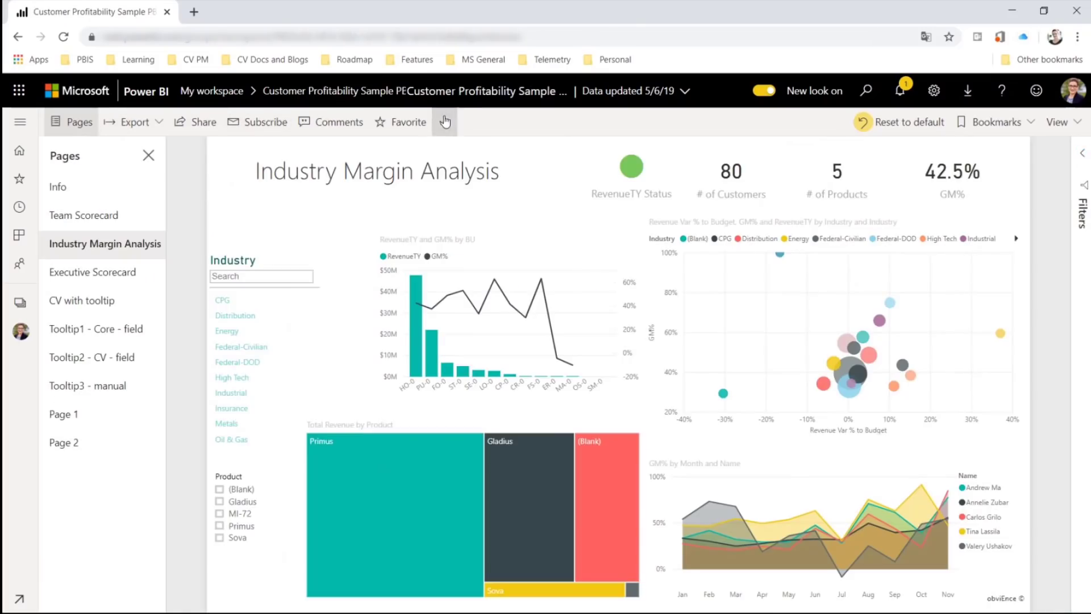
Step: Put the Customer Profitability report into editing and select the treemap and Industry slicer
{"action": "left_click", "coordinate": [444, 121]}
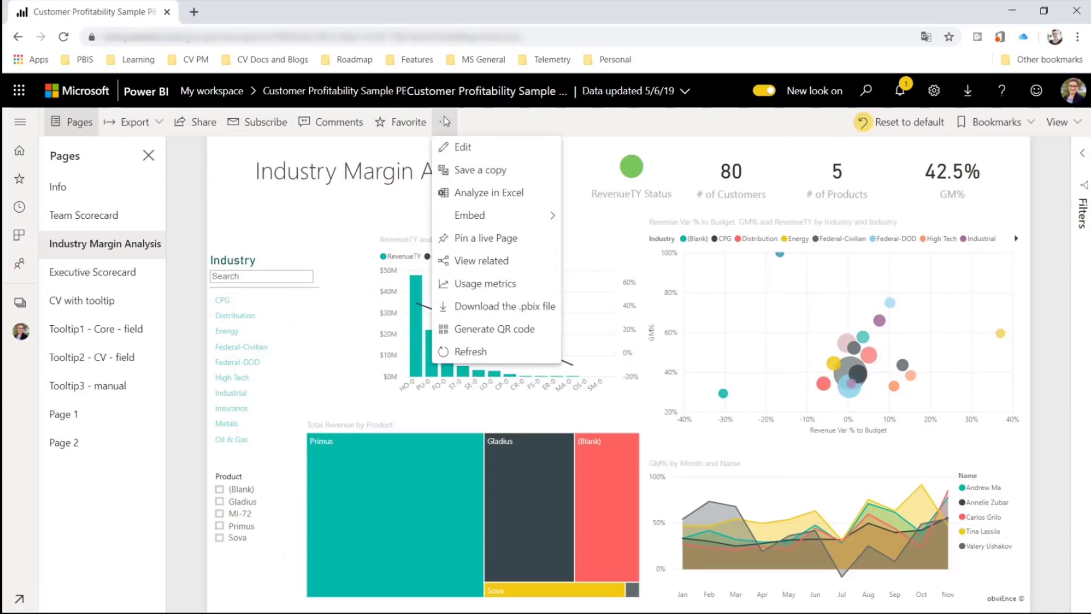
{"action": "left_click", "coordinate": [457, 149]}
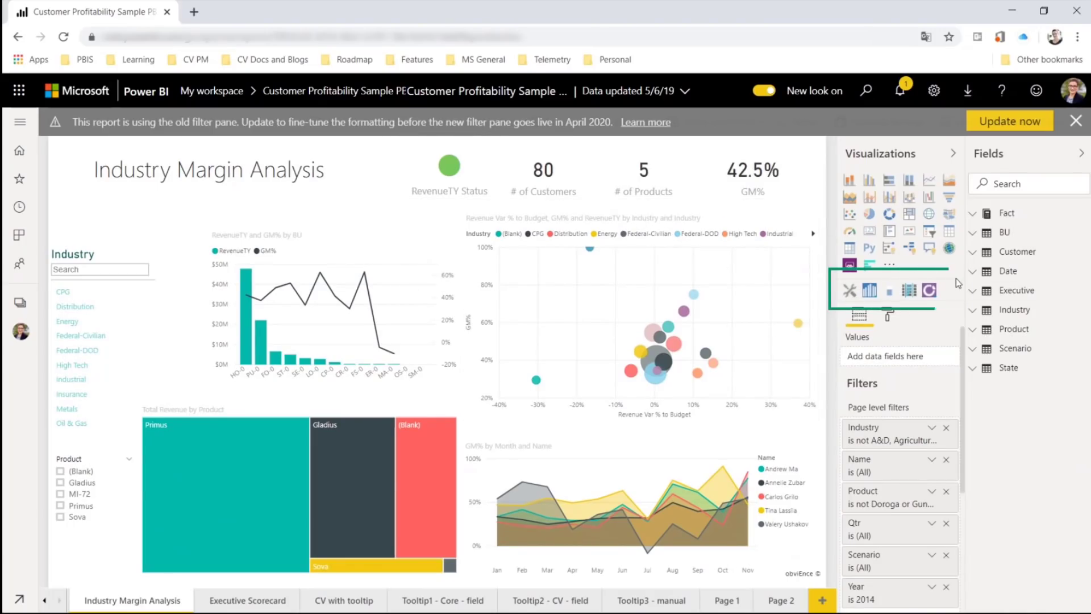
{"action": "left_click", "coordinate": [446, 401]}
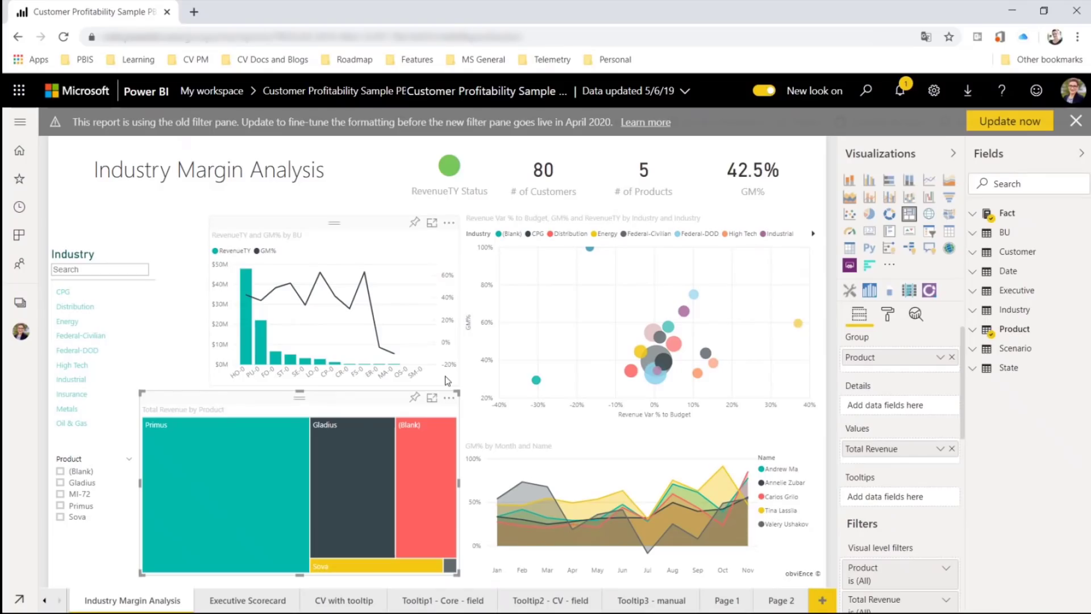
{"action": "left_click", "coordinate": [101, 246]}
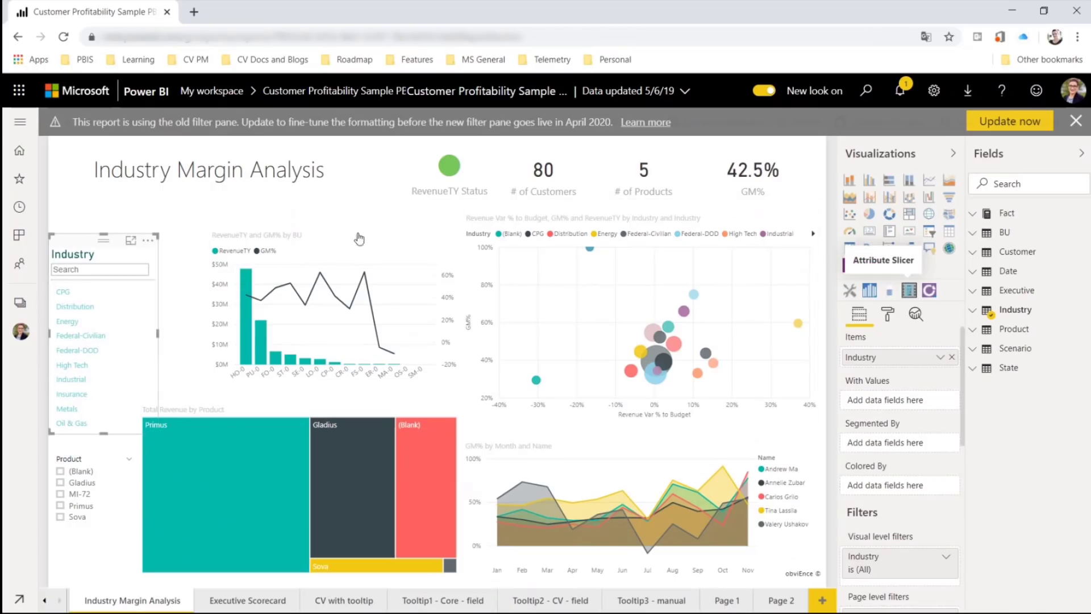
Step: Check the Attribute Slicer visual's details and pin it to the visualizations pane
{"action": "right_click", "coordinate": [929, 290]}
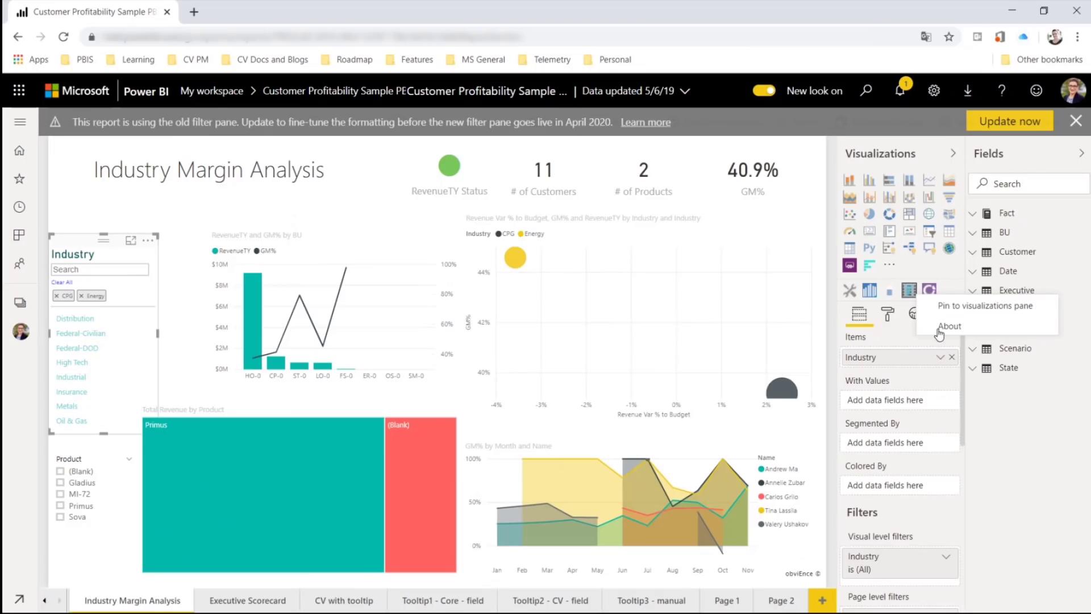
{"action": "left_click", "coordinate": [939, 329]}
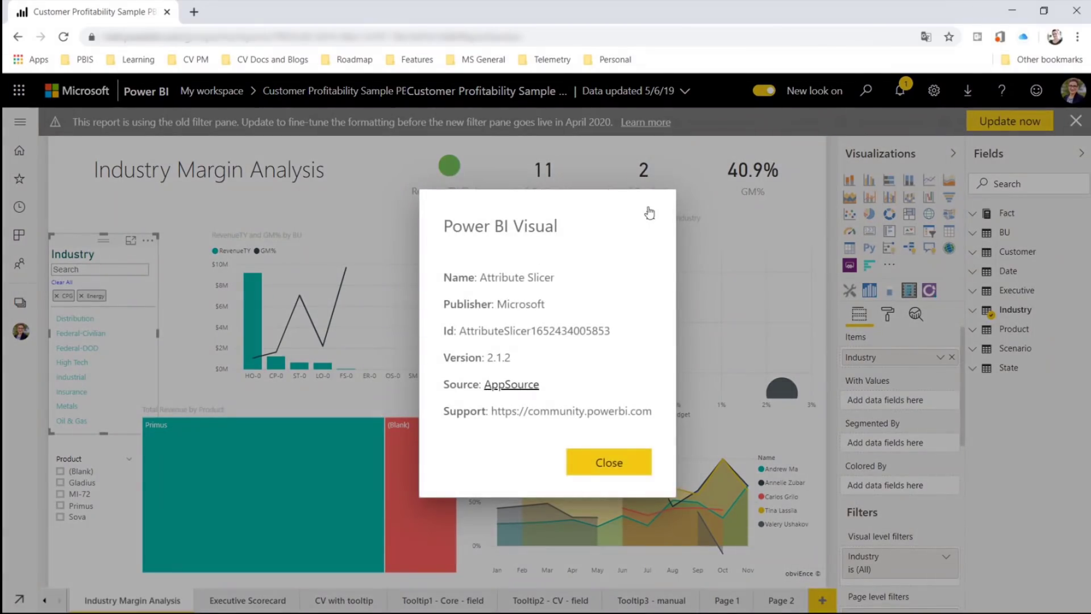
{"action": "left_click", "coordinate": [651, 214]}
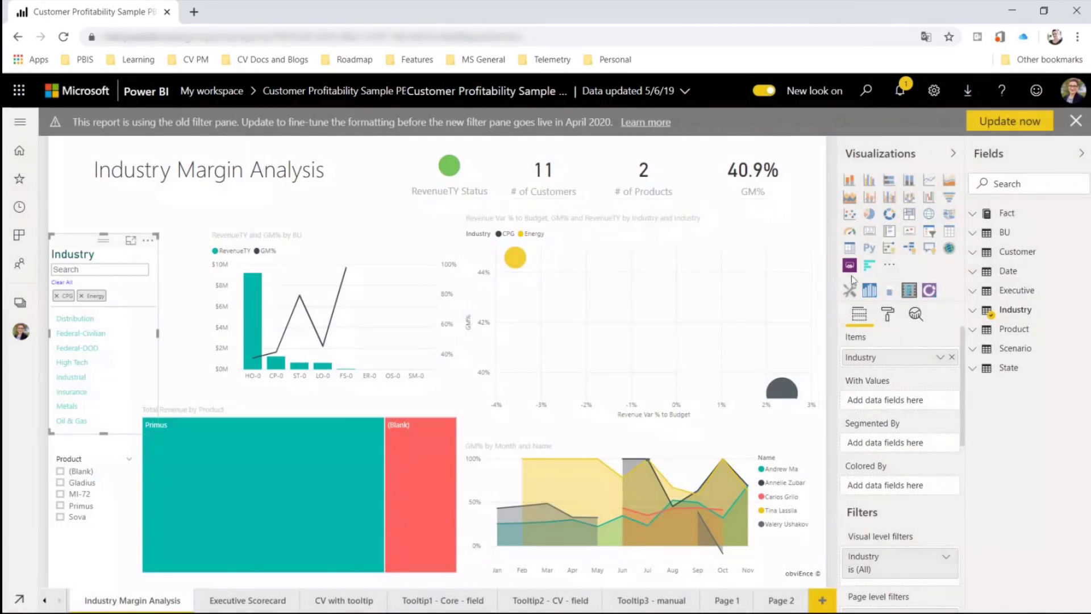
{"action": "right_click", "coordinate": [910, 290]}
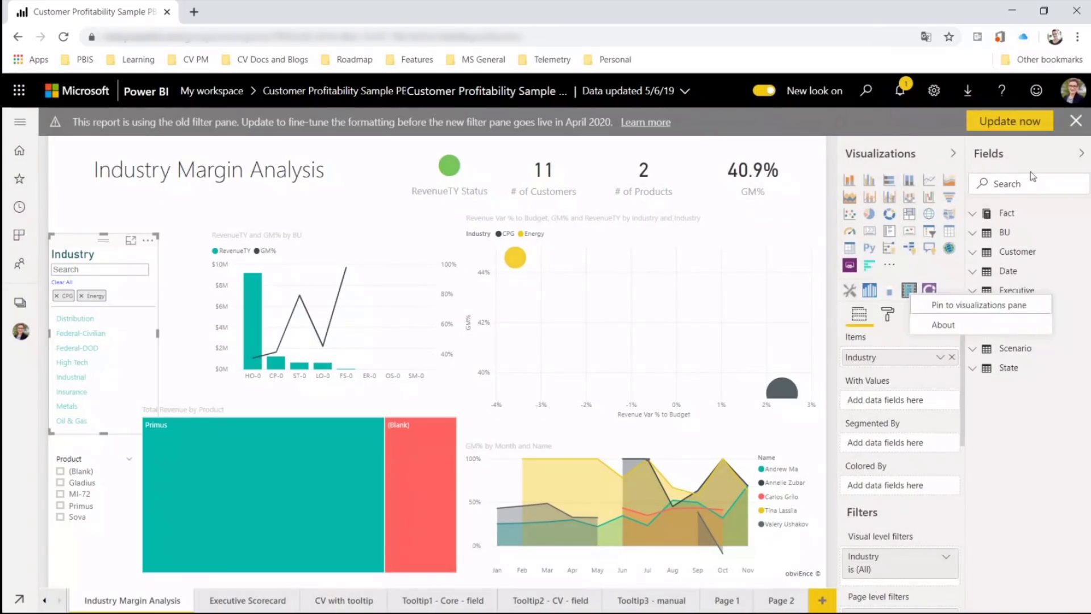
{"action": "left_click", "coordinate": [969, 307]}
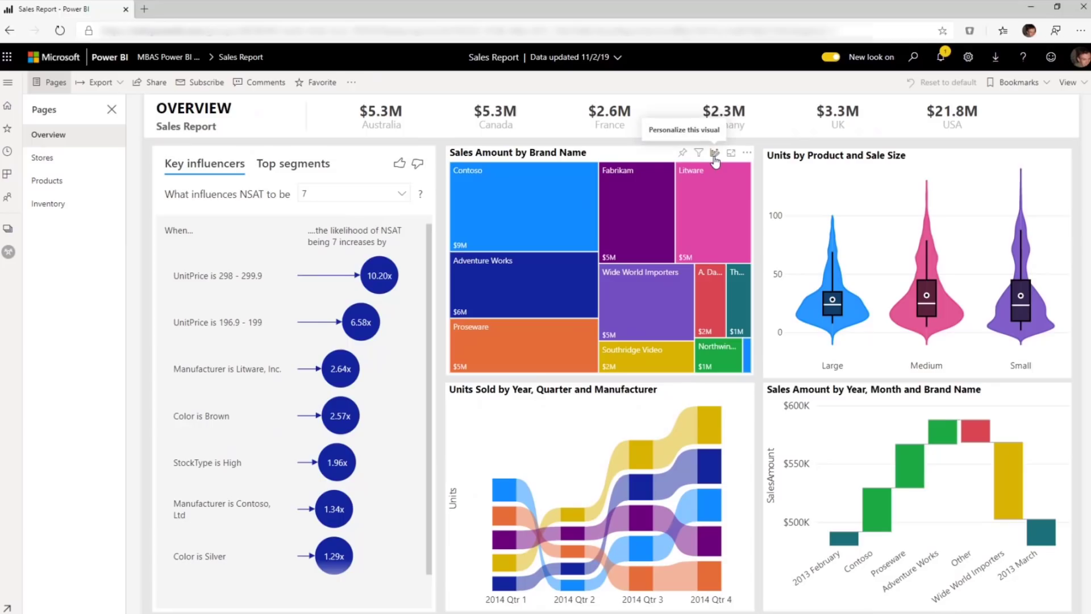
Step: Personalize the Sales Amount by Brand Name treemap into a stacked column chart and list axis fields
{"action": "left_click", "coordinate": [715, 161]}
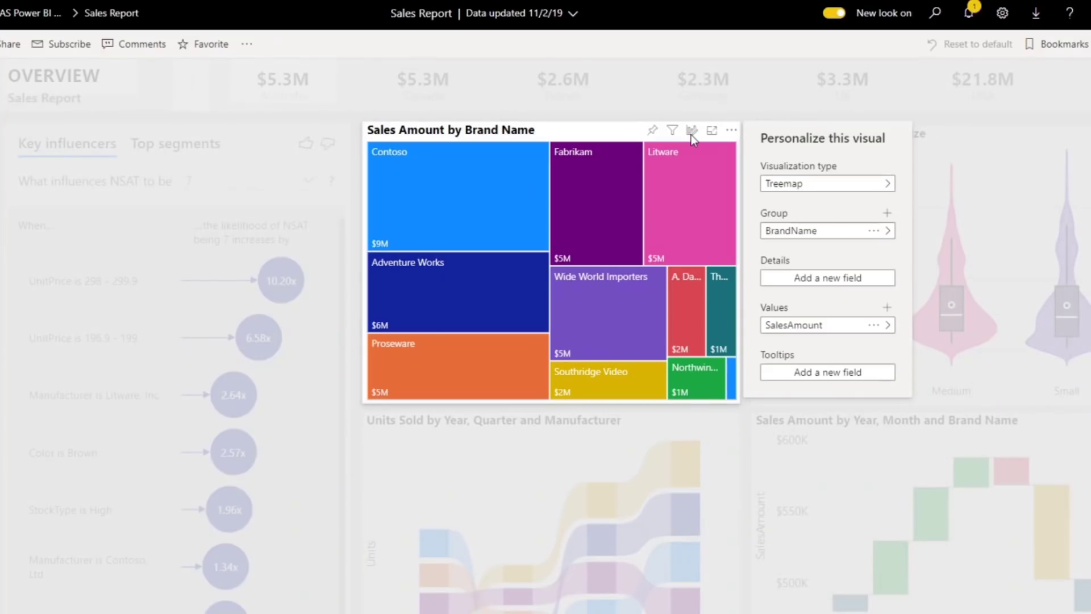
{"action": "left_click", "coordinate": [886, 186]}
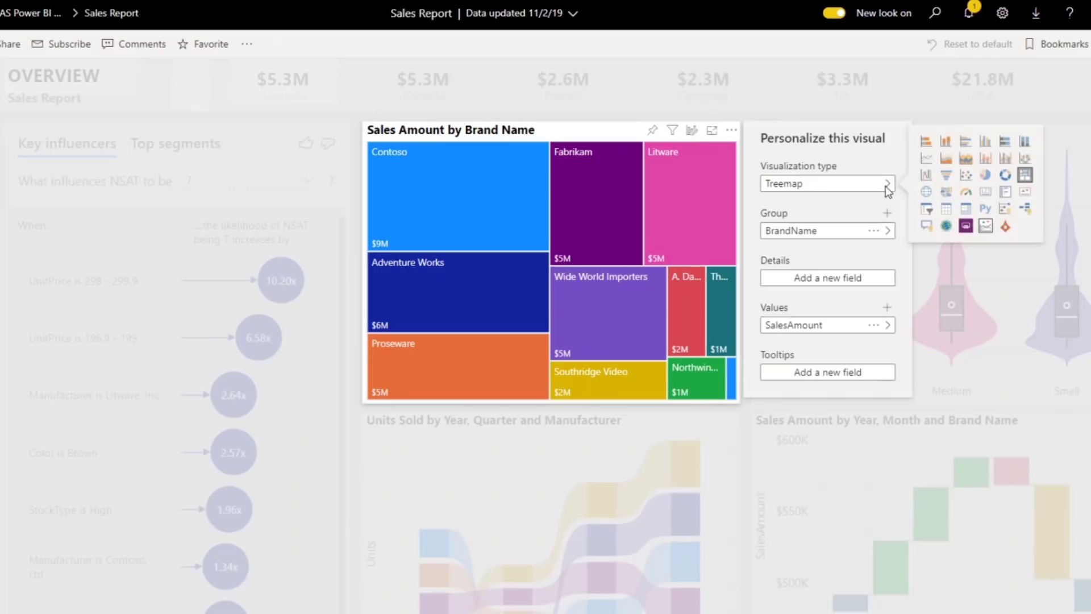
{"action": "left_click", "coordinate": [950, 149]}
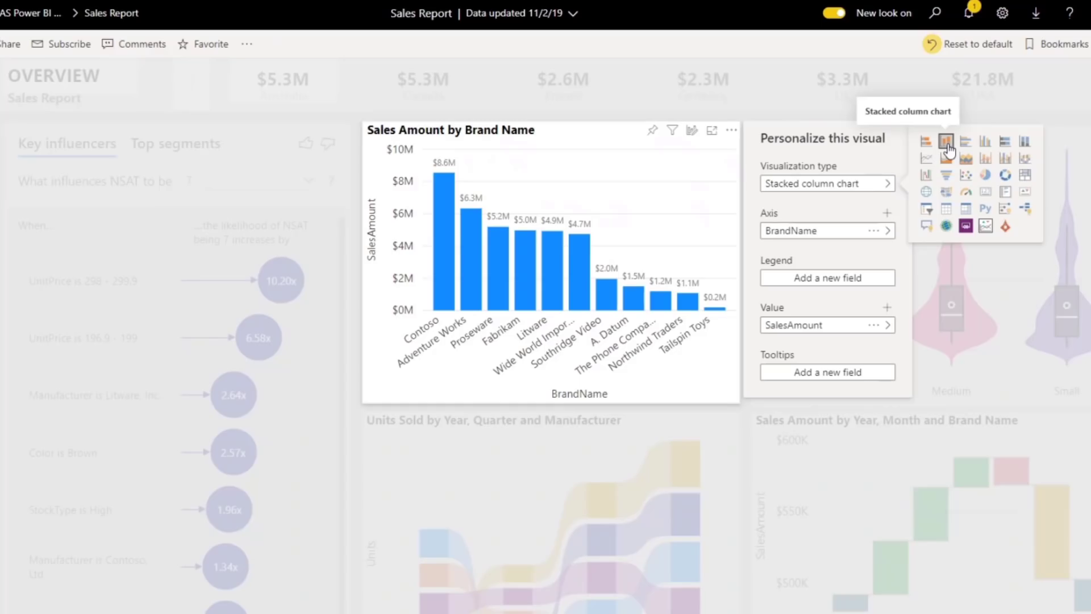
{"action": "left_click", "coordinate": [888, 229]}
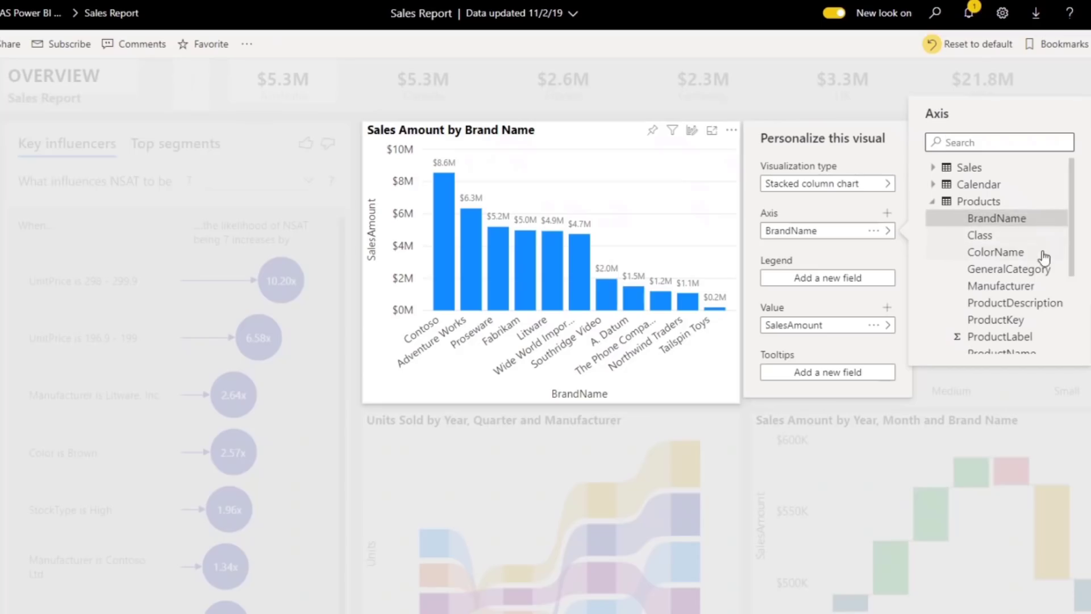
Step: Set axis to GeneralCategory, value to Units, legend to Products Class, then close personalization
{"action": "left_click", "coordinate": [1039, 270]}
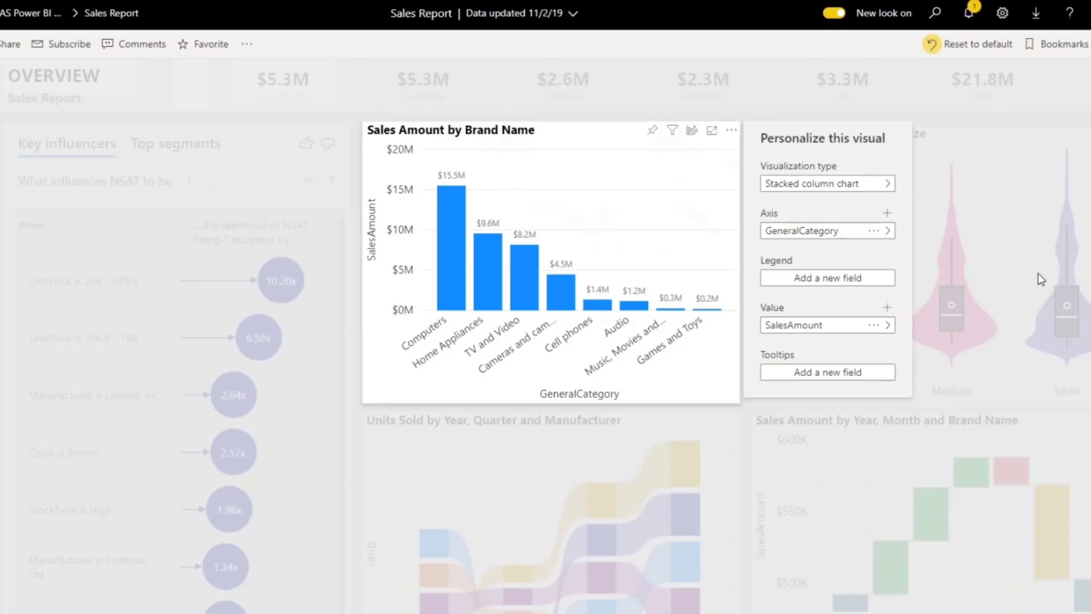
{"action": "left_click", "coordinate": [887, 325]}
{"action": "left_click_drag", "start_coordinate": [1074, 307], "coordinate": [1084, 437]}
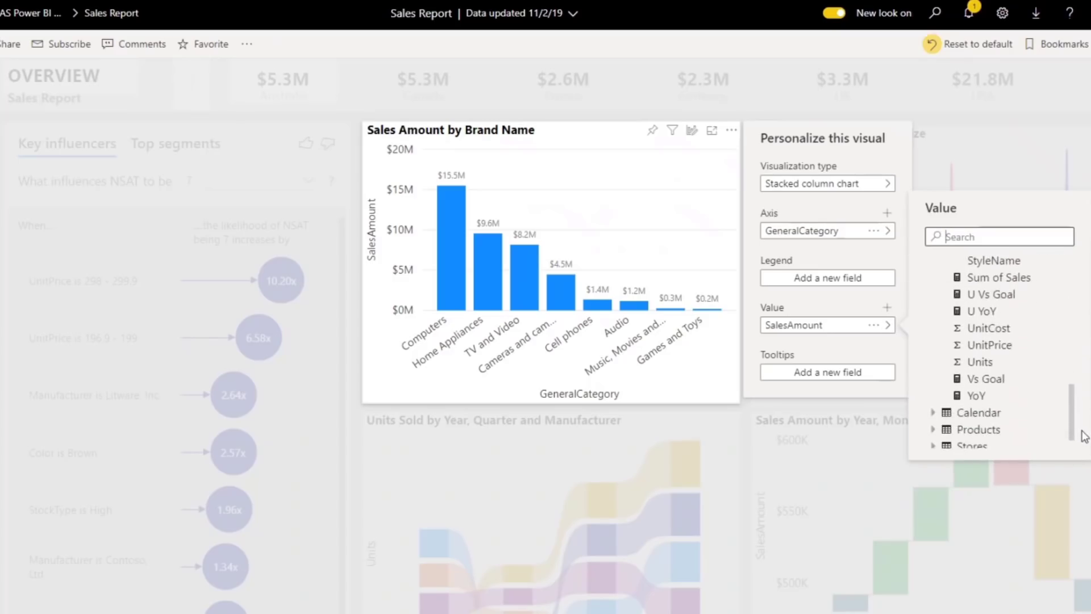
{"action": "left_click", "coordinate": [983, 362]}
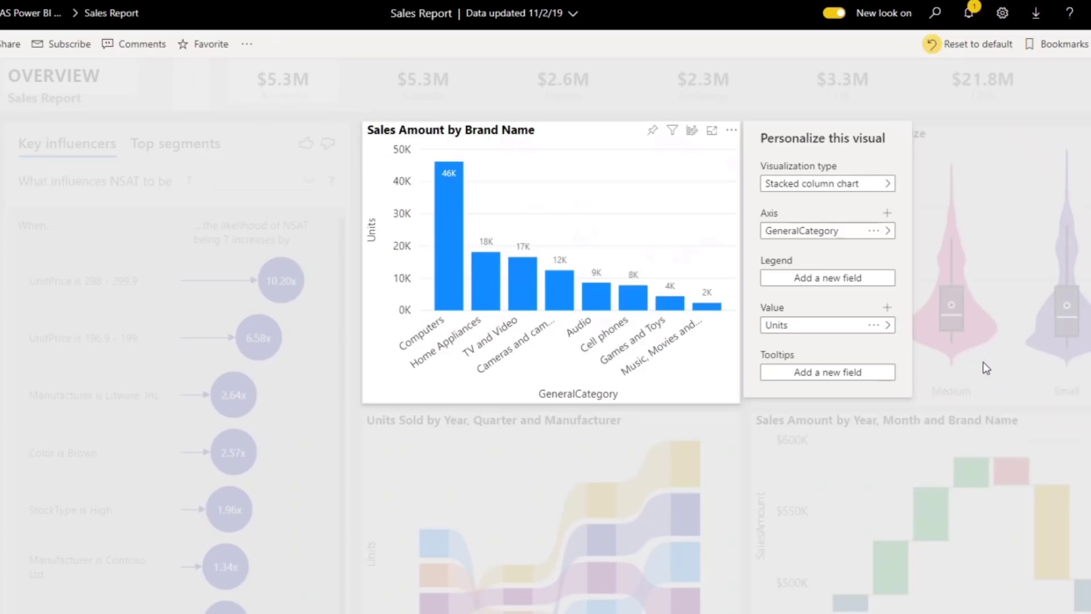
{"action": "left_click", "coordinate": [850, 278]}
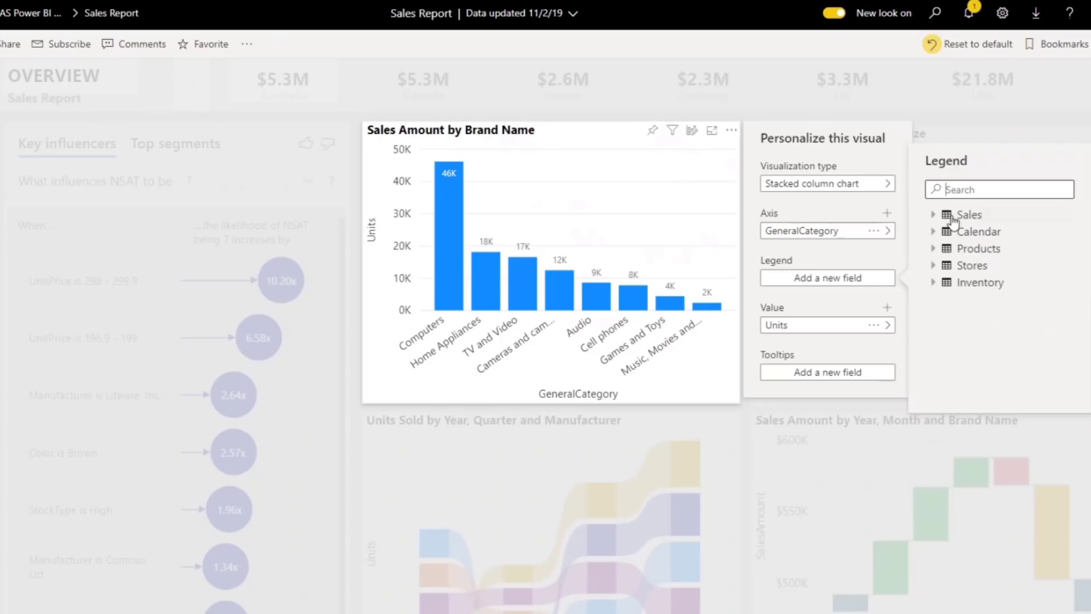
{"action": "type", "text": "class"}
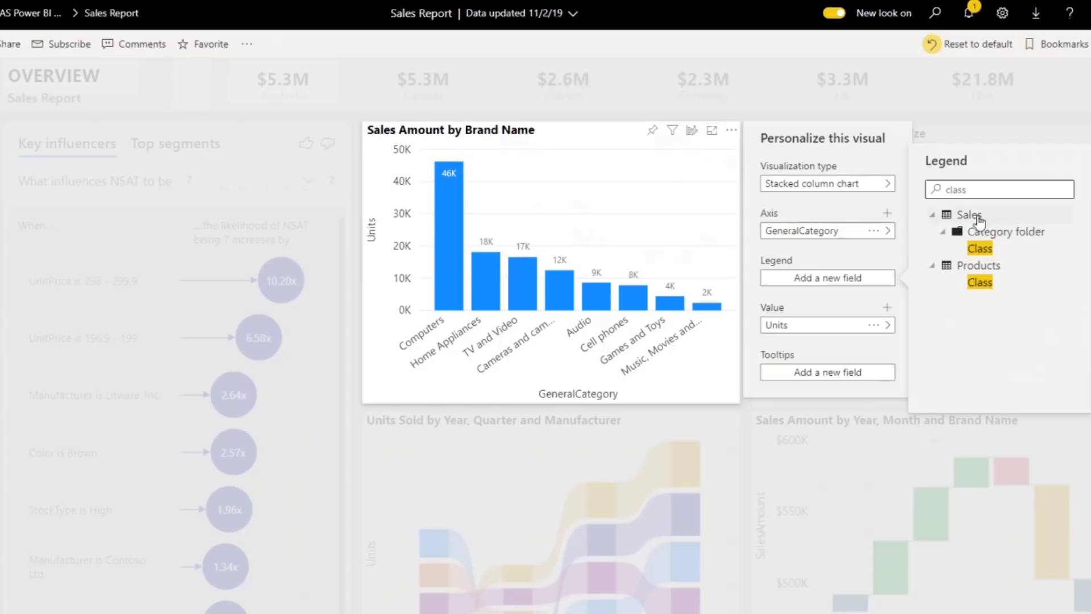
{"action": "left_click", "coordinate": [990, 283]}
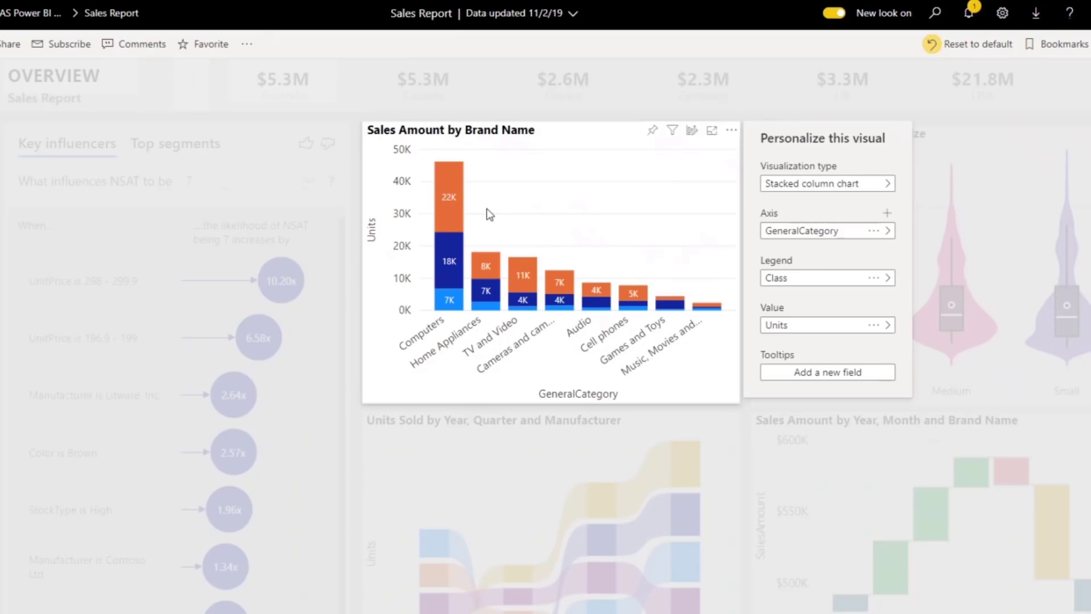
{"action": "key", "text": "Escape"}
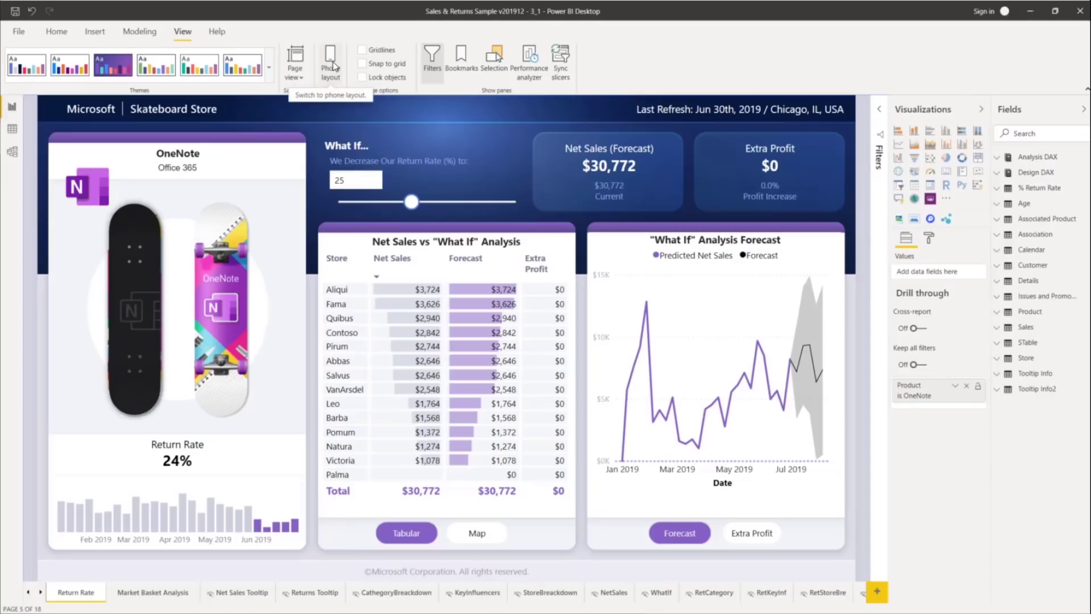
Step: In phone layout, add a full-width Return Rate banner and purple background block
{"action": "left_click", "coordinate": [331, 64]}
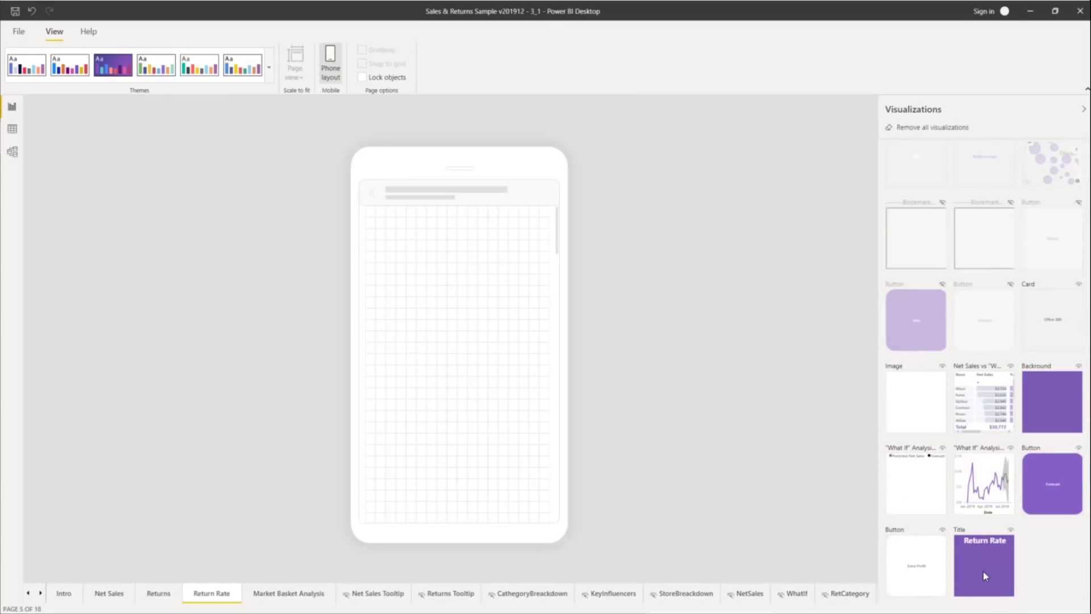
{"action": "left_click_drag", "start_coordinate": [988, 568], "coordinate": [391, 239]}
{"action": "left_click_drag", "start_coordinate": [456, 307], "coordinate": [550, 243]}
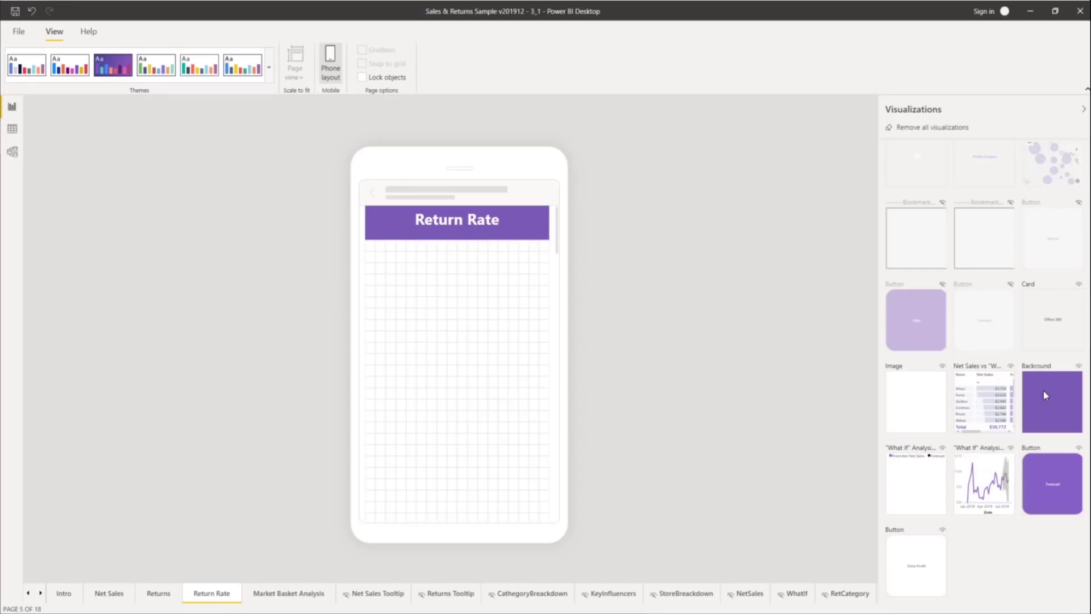
{"action": "left_click_drag", "start_coordinate": [1043, 391], "coordinate": [401, 275]}
{"action": "left_click_drag", "start_coordinate": [459, 350], "coordinate": [550, 493]}
Step: Add the What If forecast header and chart, stretched to full phone width
{"action": "scroll", "coordinate": [470, 383], "scroll_direction": "down", "scroll_amount": 8}
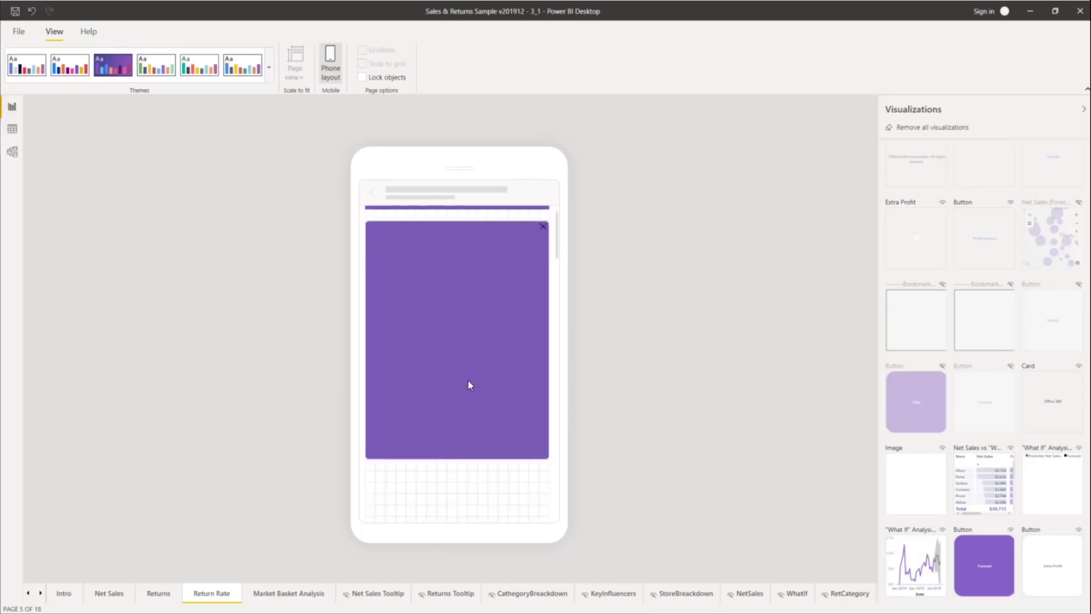
{"action": "scroll", "coordinate": [472, 383], "scroll_direction": "down", "scroll_amount": 5}
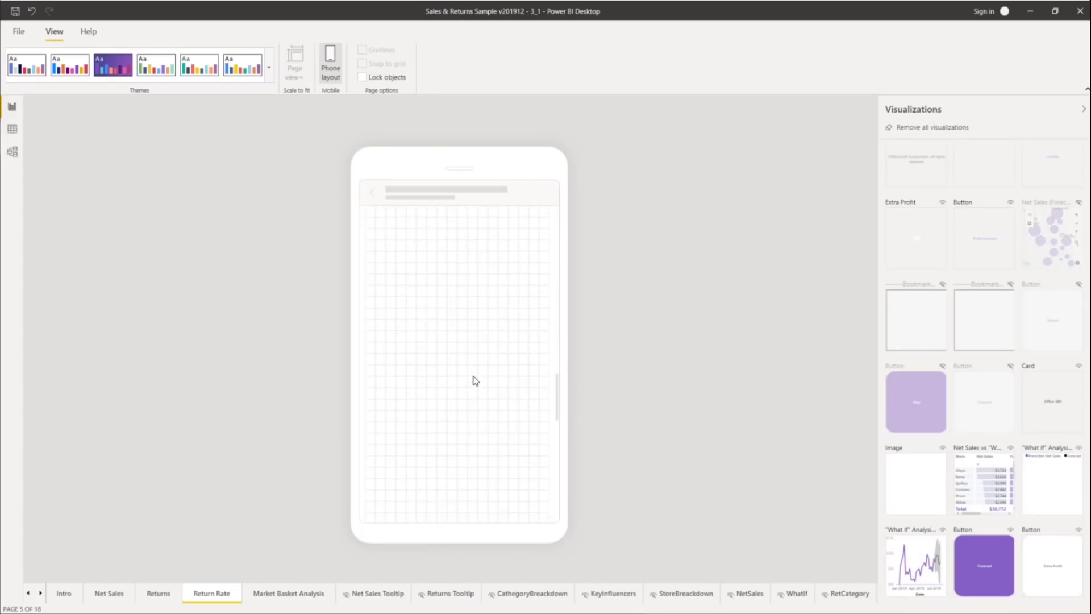
{"action": "scroll", "coordinate": [477, 380], "scroll_direction": "up", "scroll_amount": 8}
{"action": "scroll", "coordinate": [488, 376], "scroll_direction": "up", "scroll_amount": 5}
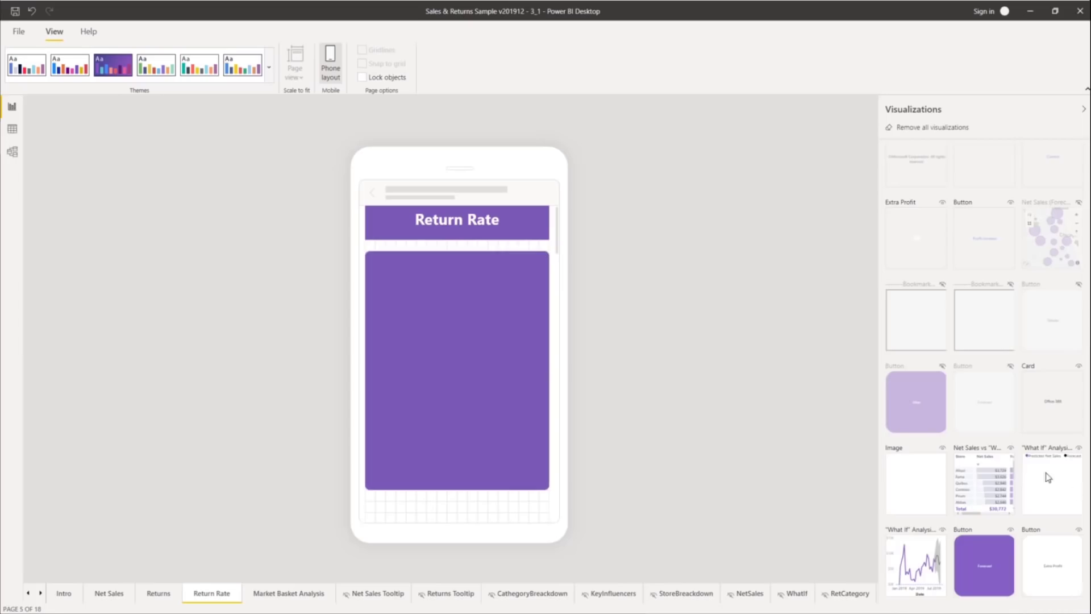
{"action": "left_click_drag", "start_coordinate": [1060, 486], "coordinate": [551, 307]}
{"action": "left_click_drag", "start_coordinate": [1057, 484], "coordinate": [401, 340]}
{"action": "left_click_drag", "start_coordinate": [471, 407], "coordinate": [551, 453]}
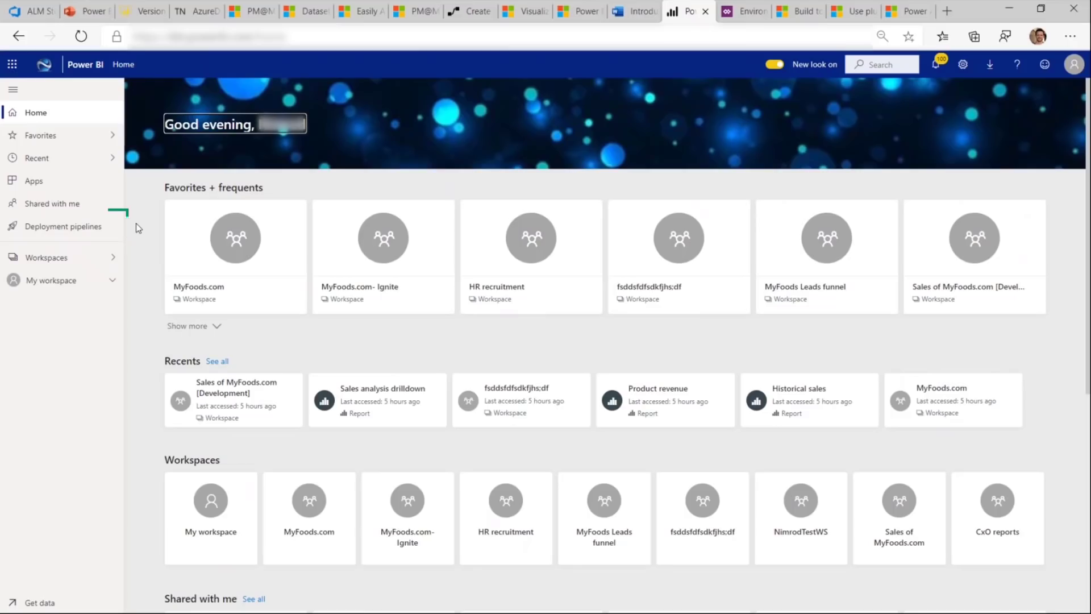
Step: Create the 'Sample pipeline' deployment pipeline with description 'demo of a sample content'
{"action": "left_click", "coordinate": [54, 225]}
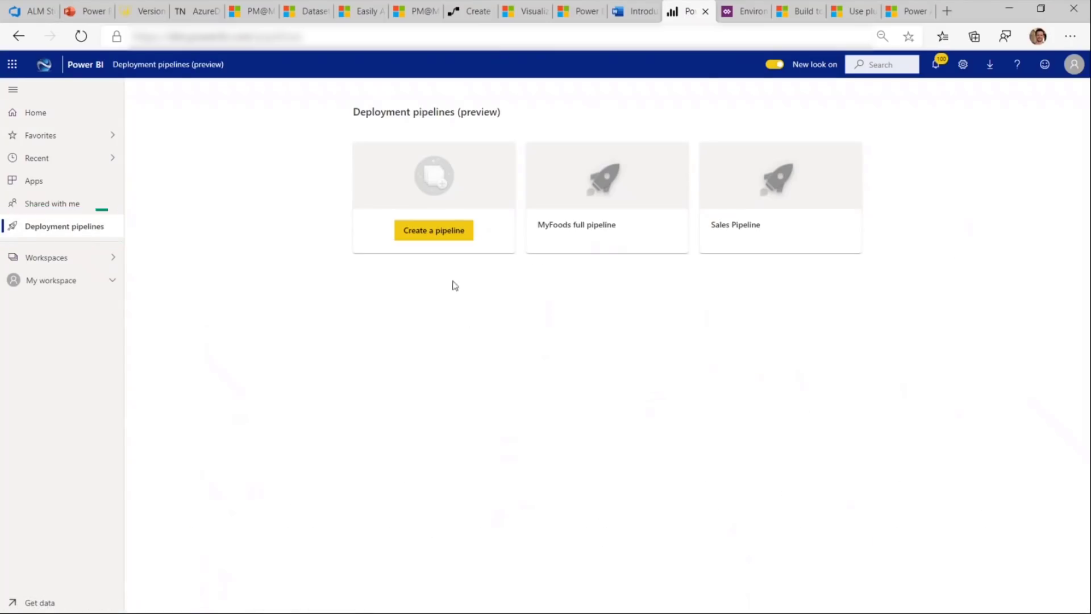
{"action": "left_click", "coordinate": [425, 232]}
{"action": "left_click", "coordinate": [448, 302]}
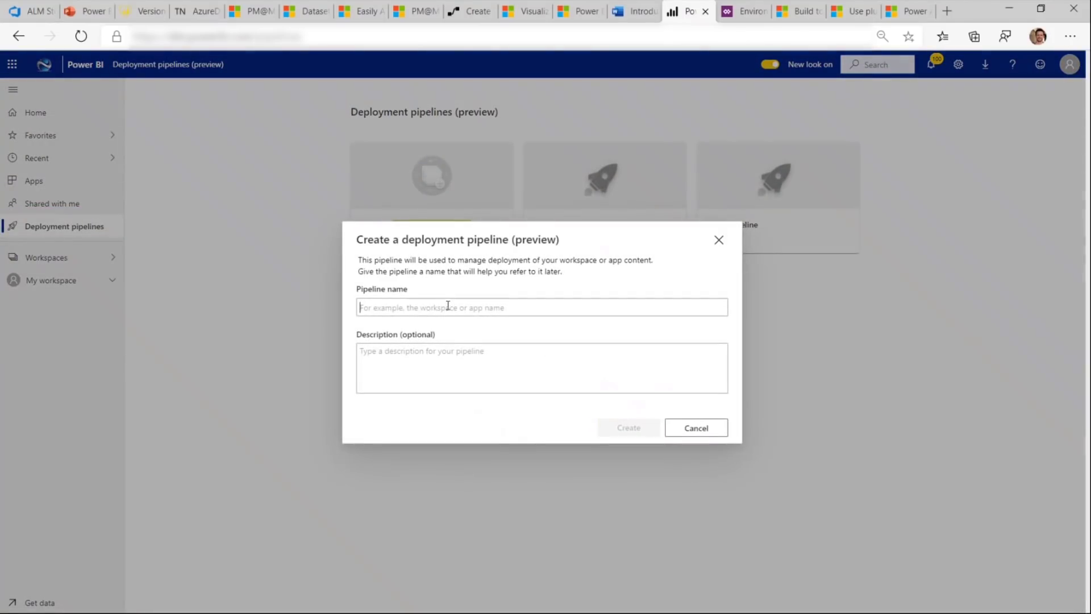
{"action": "type", "text": "Sample pipeline"}
{"action": "left_click", "coordinate": [437, 357]}
{"action": "type", "text": "demo of a sample content"}
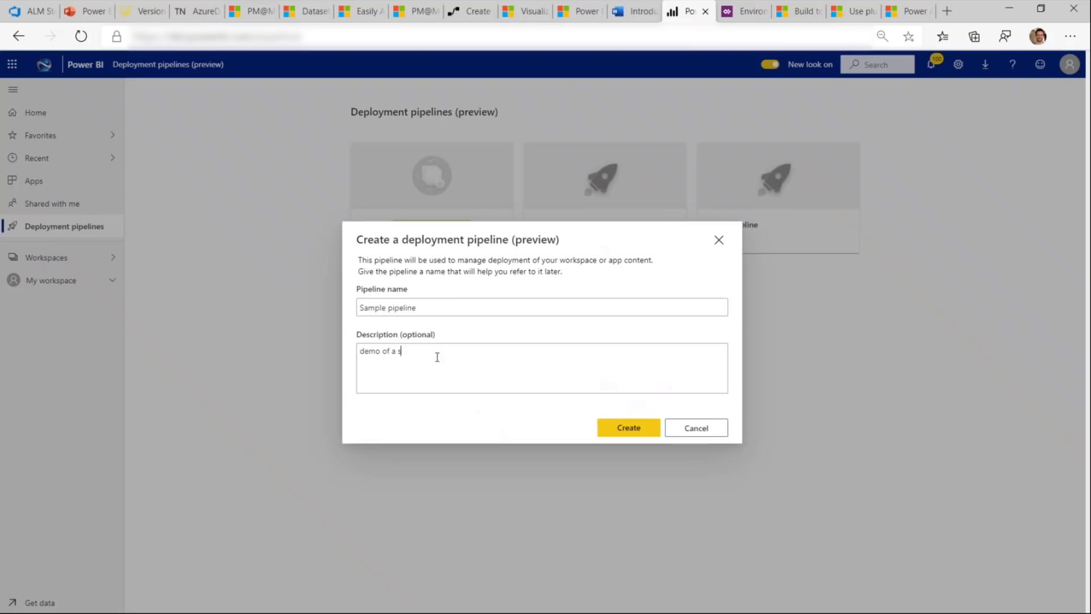
{"action": "left_click", "coordinate": [629, 428]}
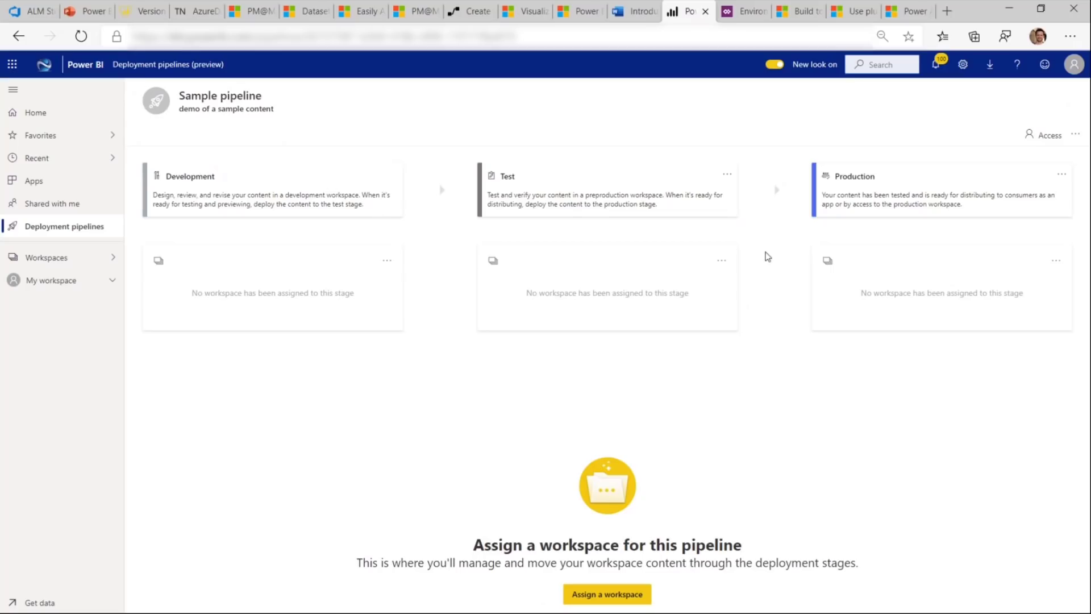
Step: Assign the CxO reports workspace to the pipeline's Development stage
{"action": "left_click", "coordinate": [629, 594]}
{"action": "left_click", "coordinate": [743, 252]}
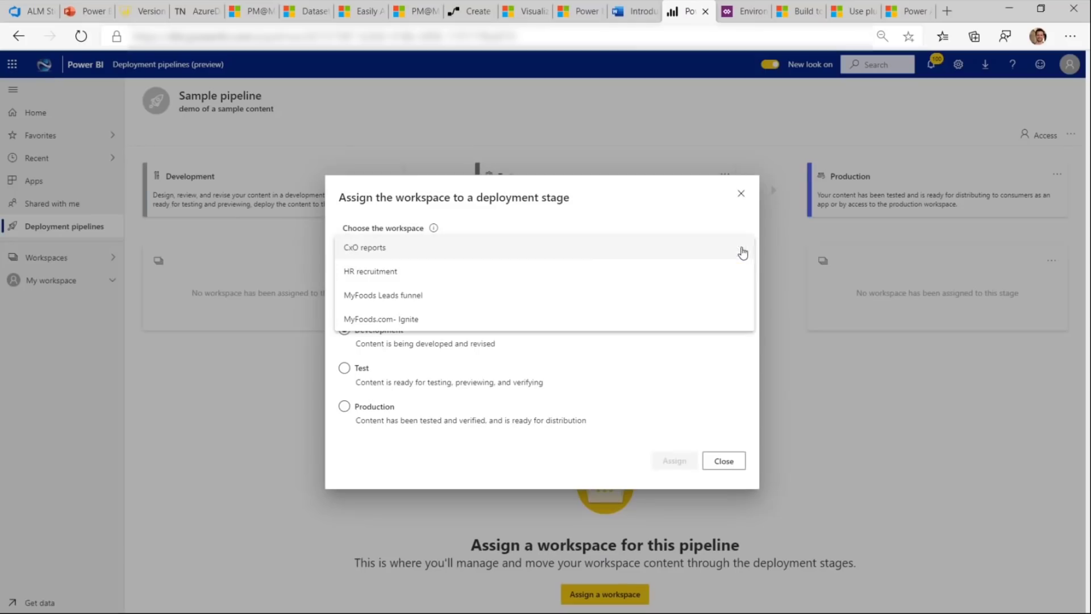
{"action": "left_click", "coordinate": [391, 249]}
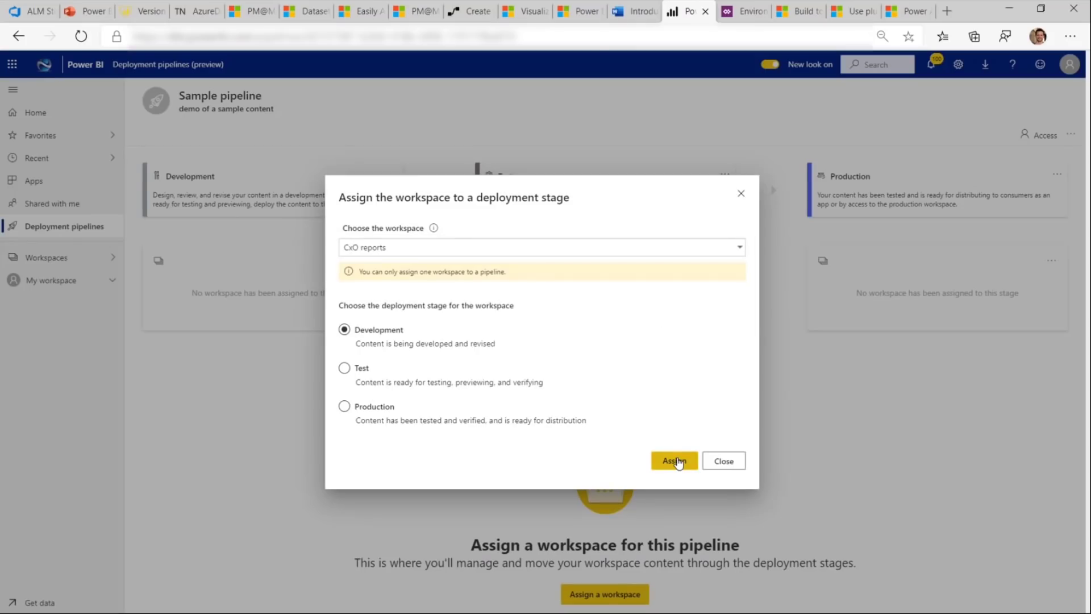
{"action": "left_click", "coordinate": [675, 461]}
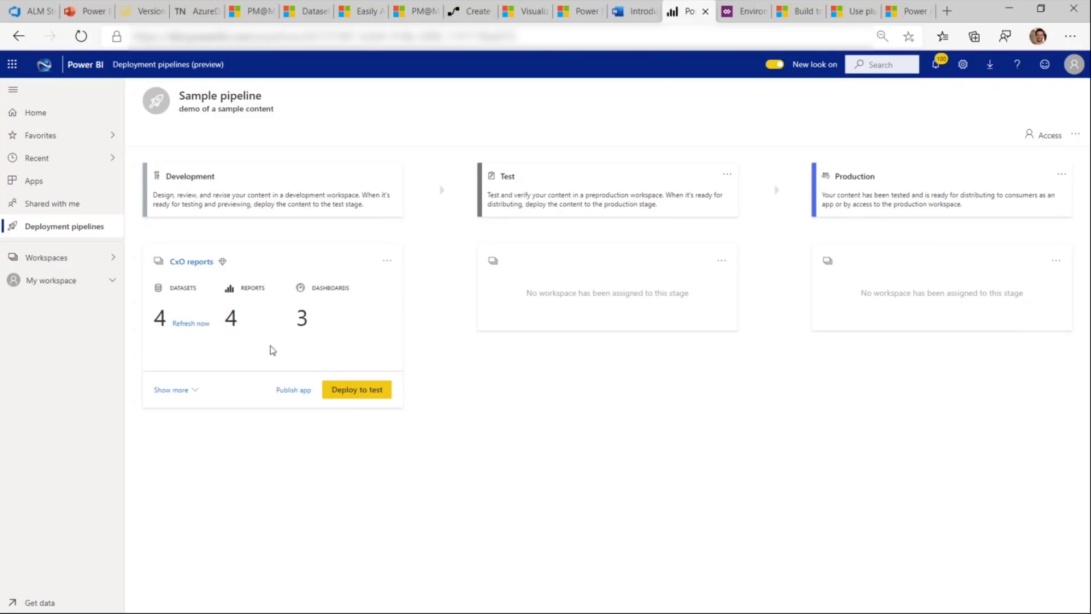
Step: Deploy Development content to Test, compare both stages' items, then open the MyFoods full pipeline
{"action": "left_click", "coordinate": [194, 390]}
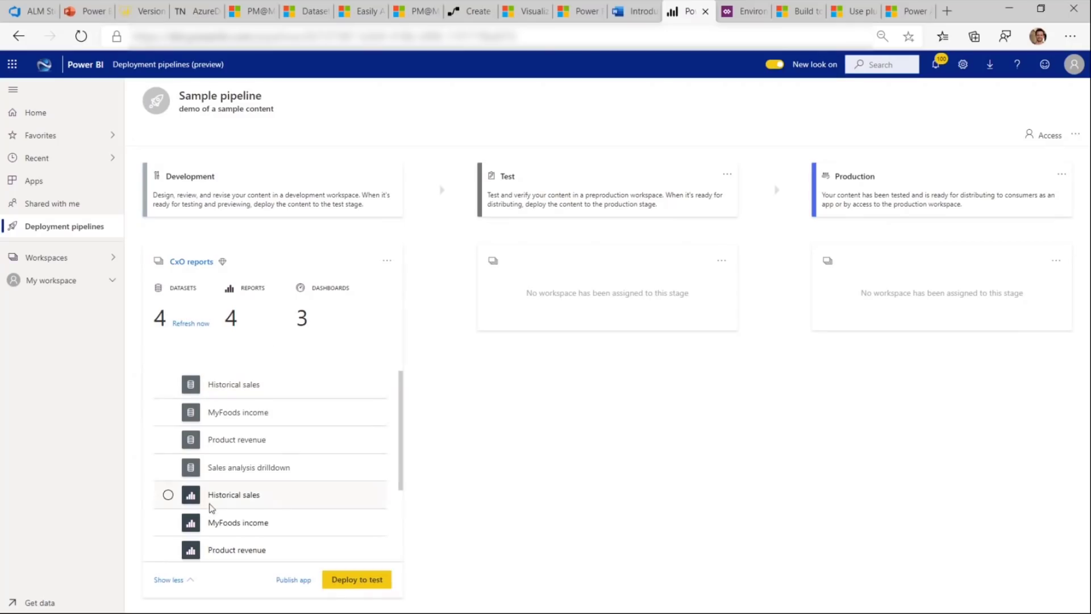
{"action": "left_click", "coordinate": [169, 579]}
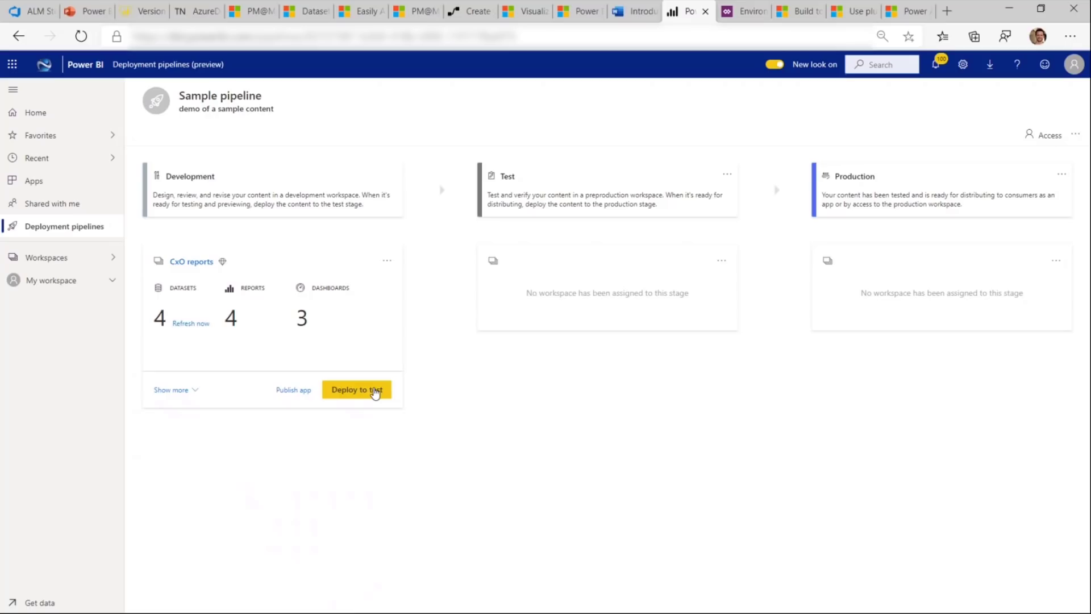
{"action": "left_click", "coordinate": [375, 391]}
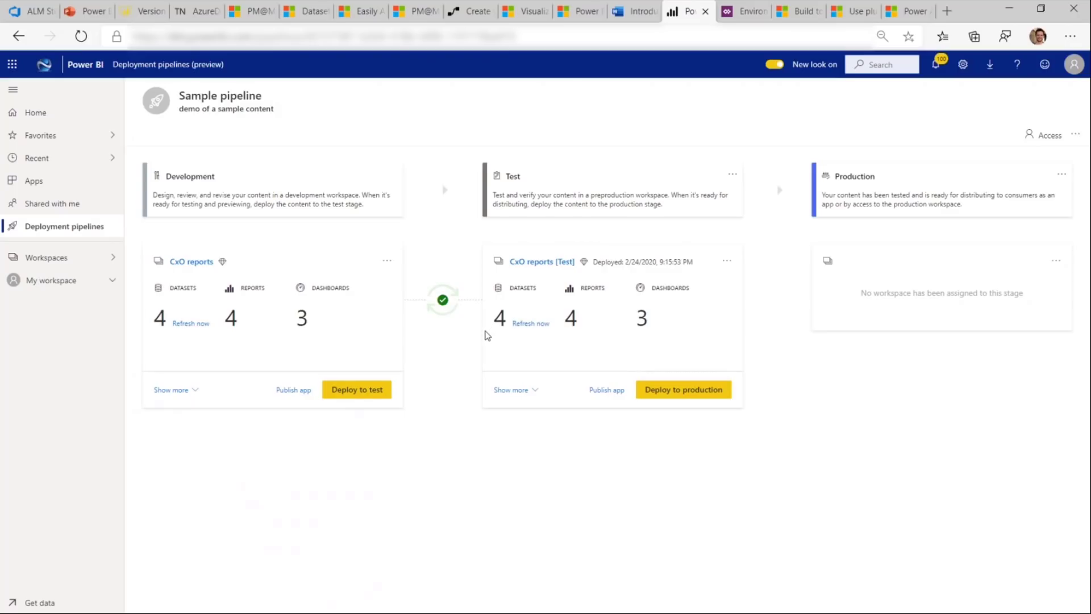
{"action": "left_click", "coordinate": [537, 391]}
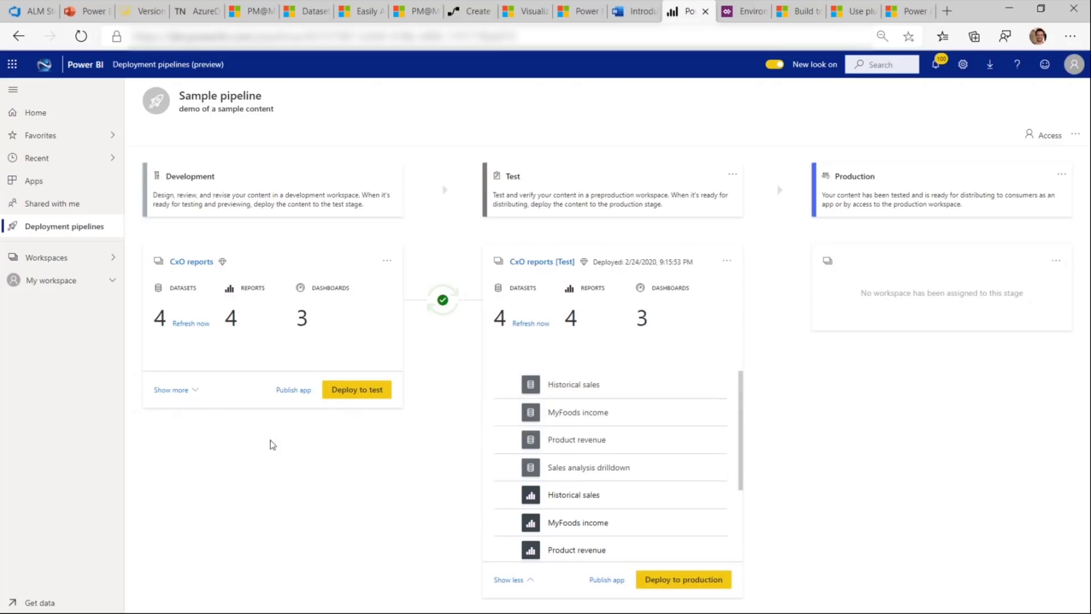
{"action": "left_click", "coordinate": [193, 391]}
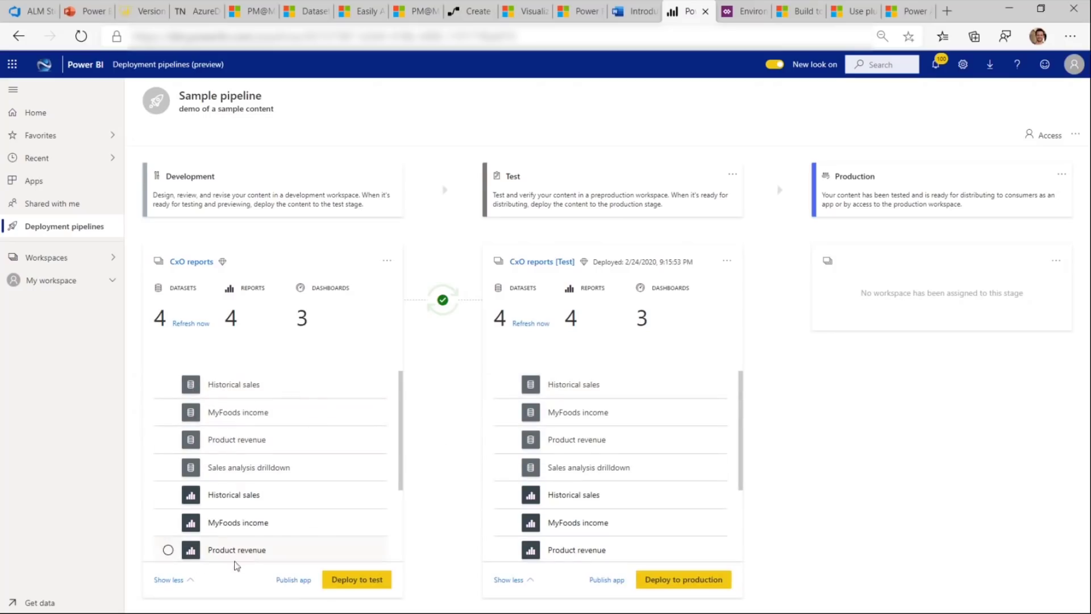
{"action": "left_click", "coordinate": [192, 583]}
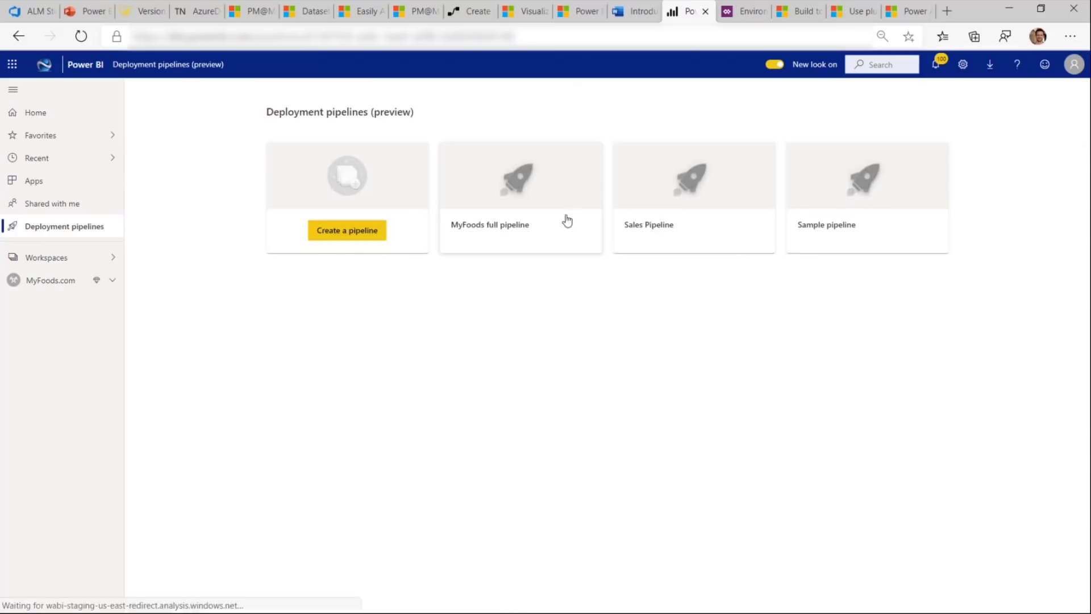
{"action": "left_click", "coordinate": [565, 219]}
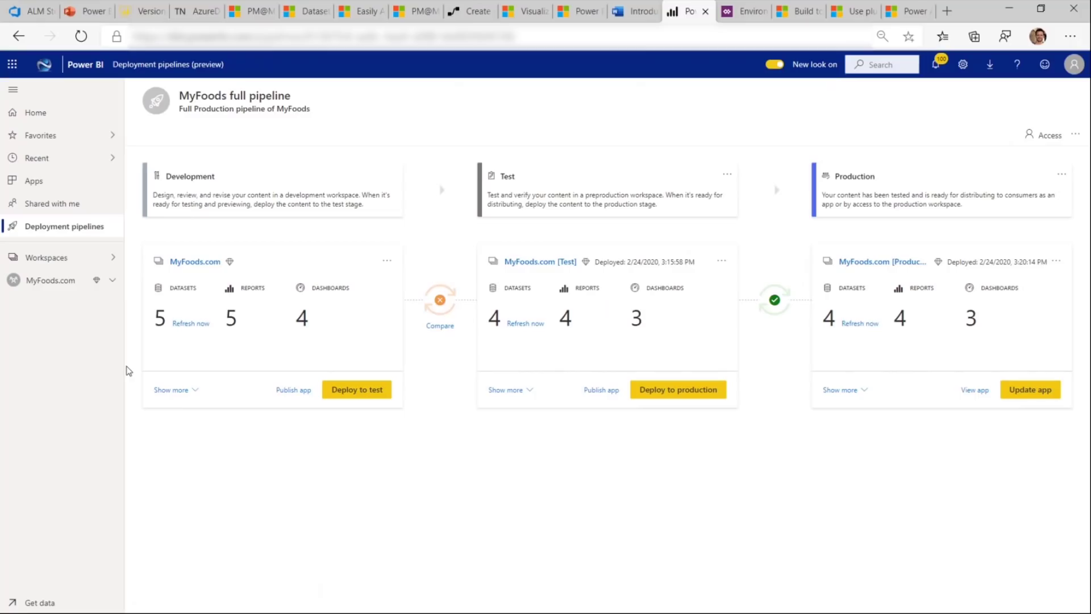
Step: Compare Development with Test and select the new and changed Sentiment analysis, MyFoods income and Historical sales items
{"action": "left_click", "coordinate": [444, 329]}
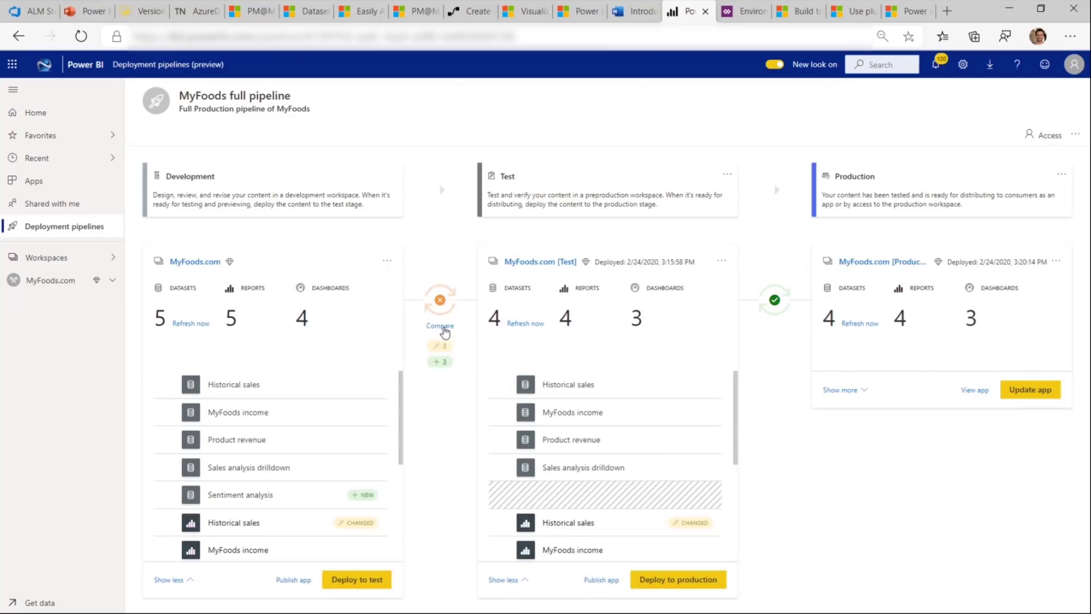
{"action": "scroll", "coordinate": [401, 388], "scroll_direction": "down", "scroll_amount": 1}
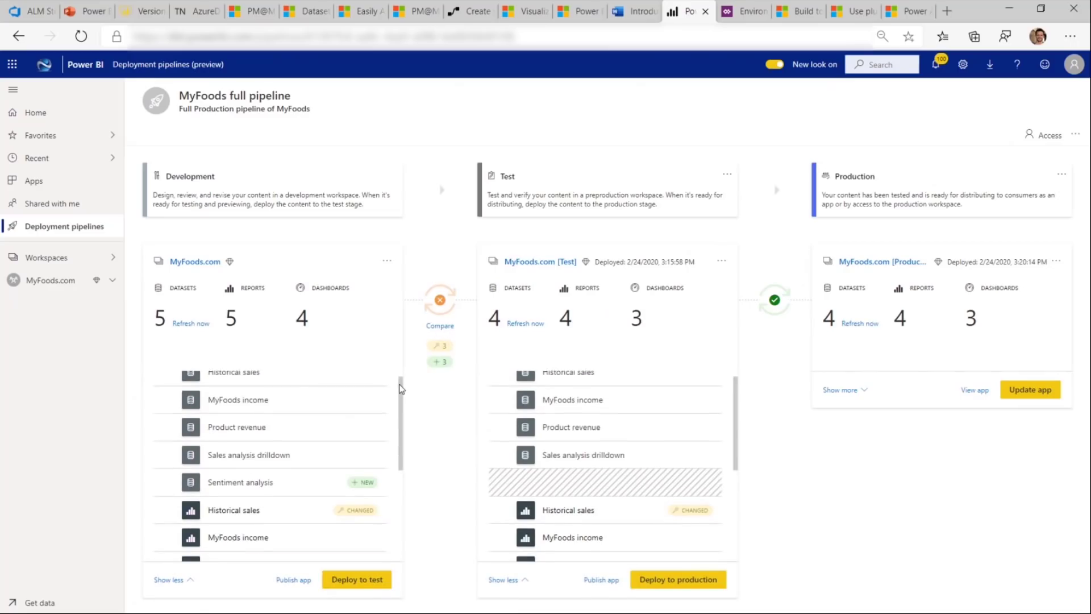
{"action": "left_click_drag", "start_coordinate": [401, 389], "coordinate": [401, 493]}
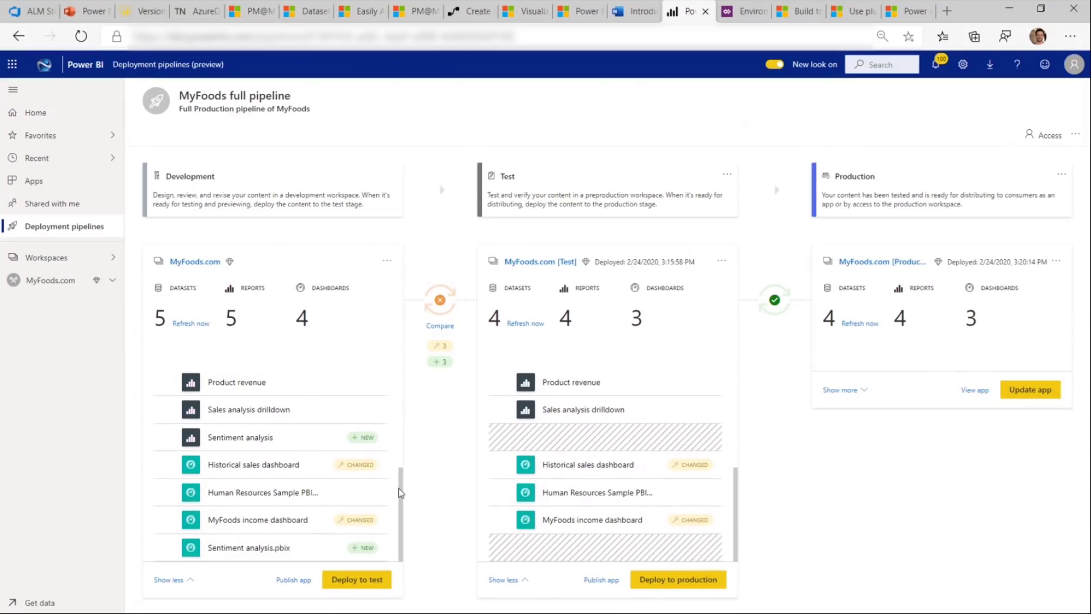
{"action": "mouse_move", "coordinate": [166, 551]}
{"action": "left_click", "coordinate": [169, 548]}
{"action": "left_click", "coordinate": [168, 520]}
{"action": "left_click", "coordinate": [168, 465]}
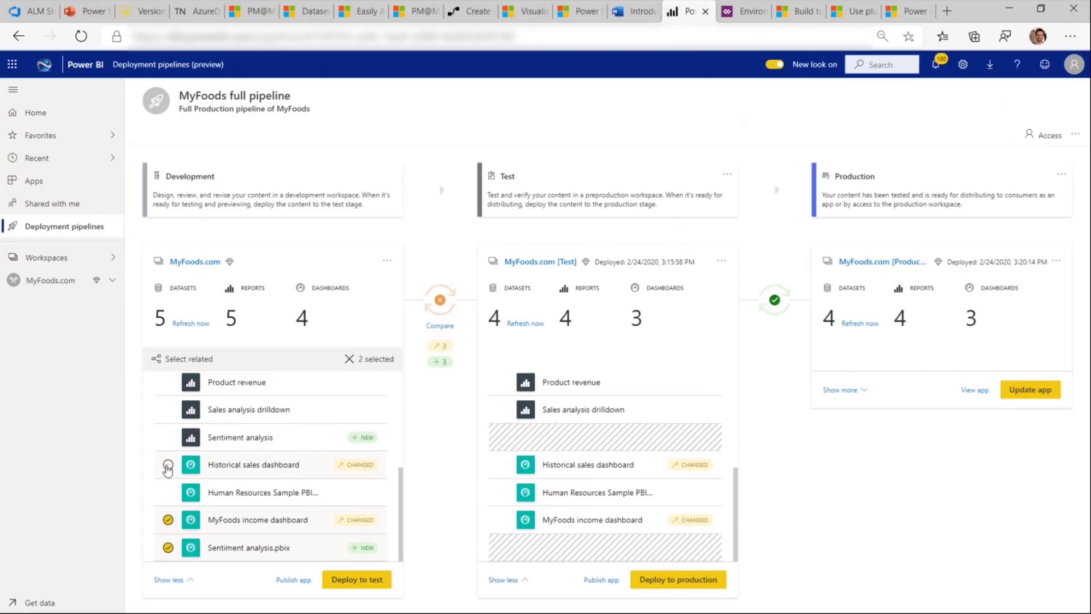
{"action": "left_click", "coordinate": [168, 437]}
{"action": "left_click_drag", "start_coordinate": [401, 499], "coordinate": [410, 398]}
{"action": "left_click", "coordinate": [168, 457]}
{"action": "left_click", "coordinate": [168, 485]}
Step: Deploy the selected items to Test, confirm replacing them, and collapse the Development list
{"action": "left_click", "coordinate": [368, 581]}
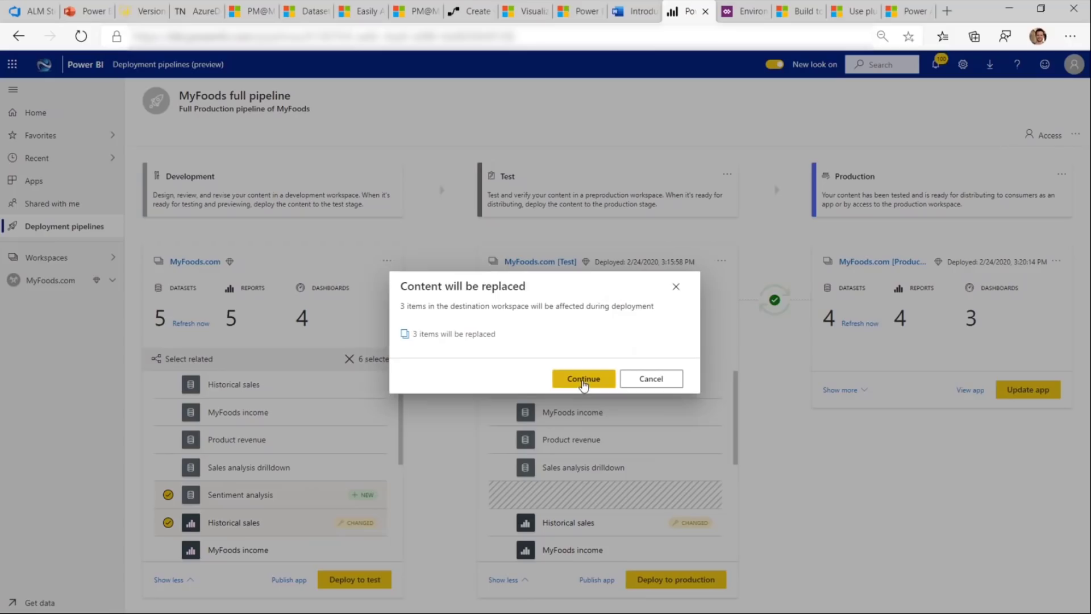
{"action": "left_click", "coordinate": [583, 380]}
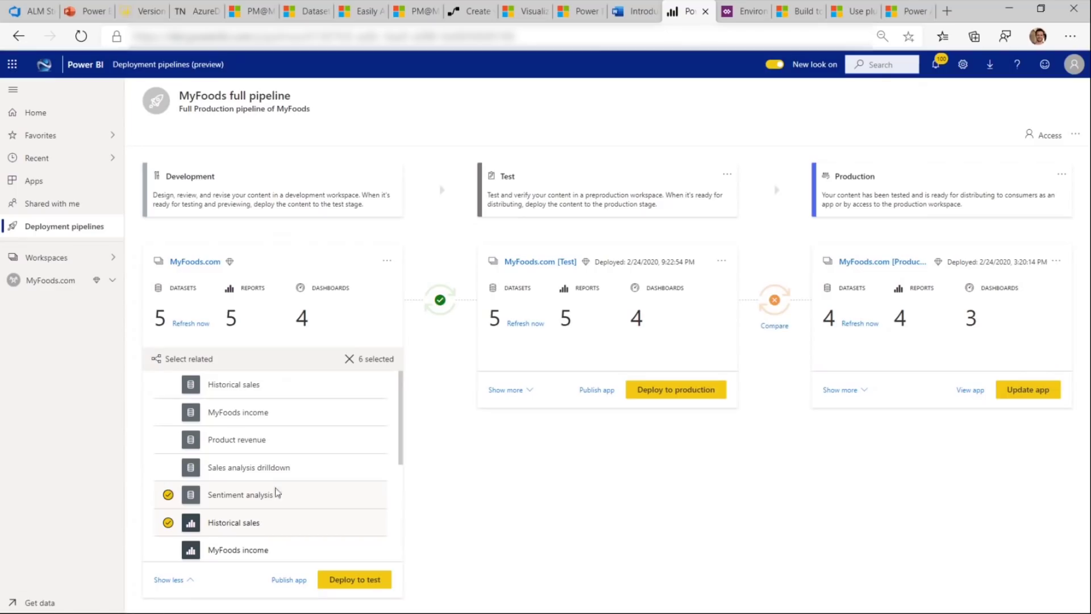
{"action": "left_click", "coordinate": [191, 580]}
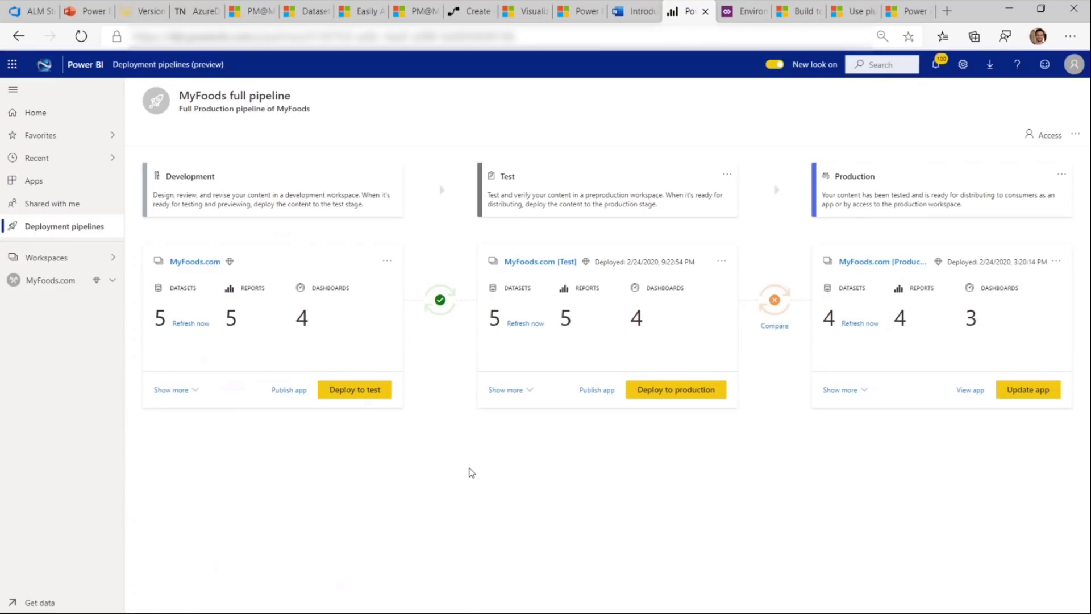
{"action": "left_click", "coordinate": [728, 174]}
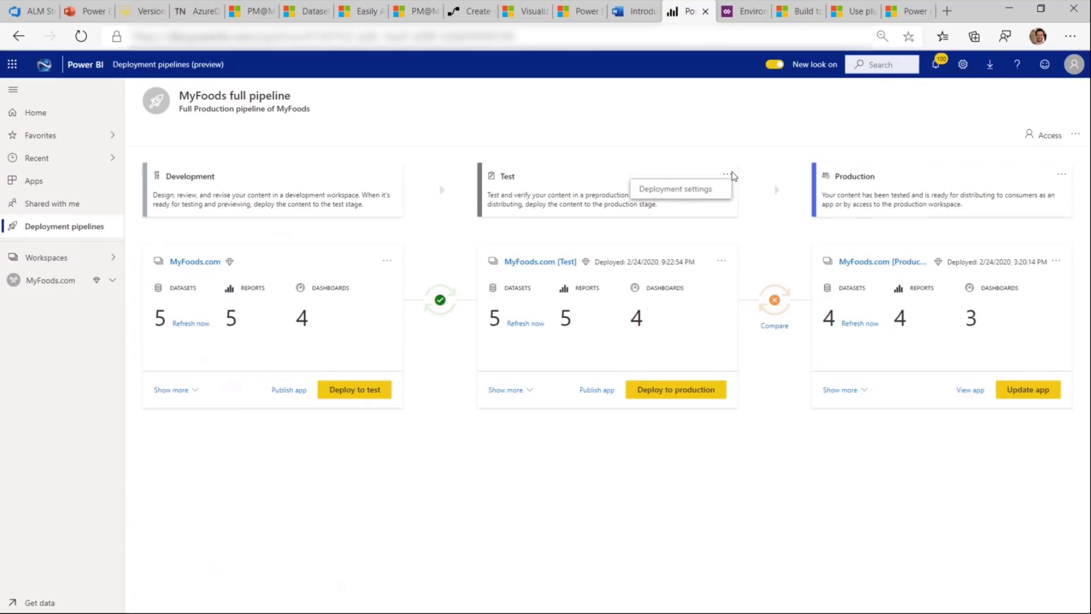
{"action": "left_click", "coordinate": [708, 189]}
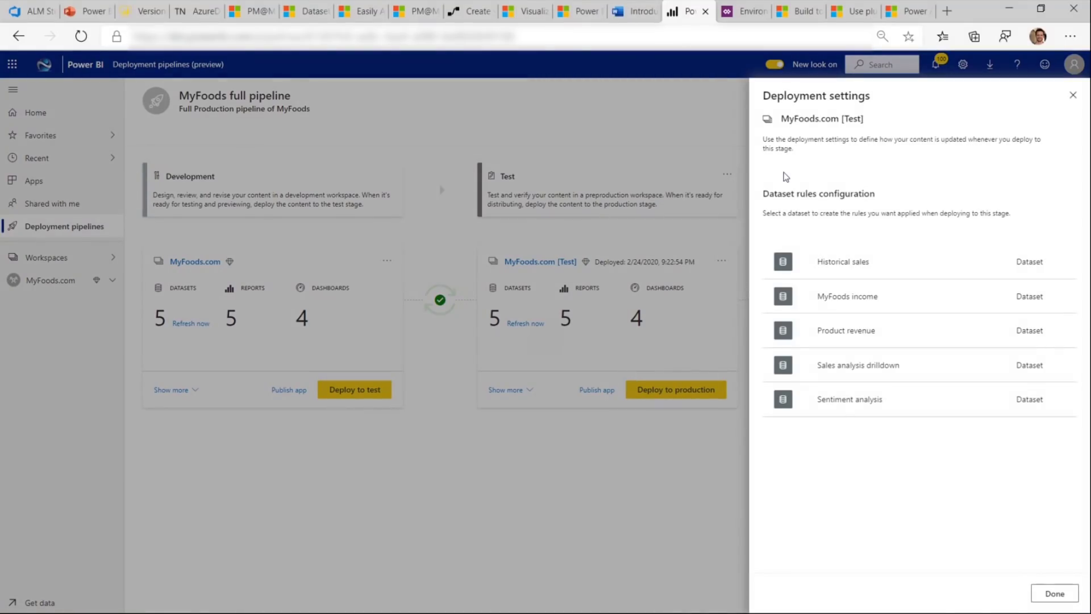
{"action": "left_click", "coordinate": [894, 365]}
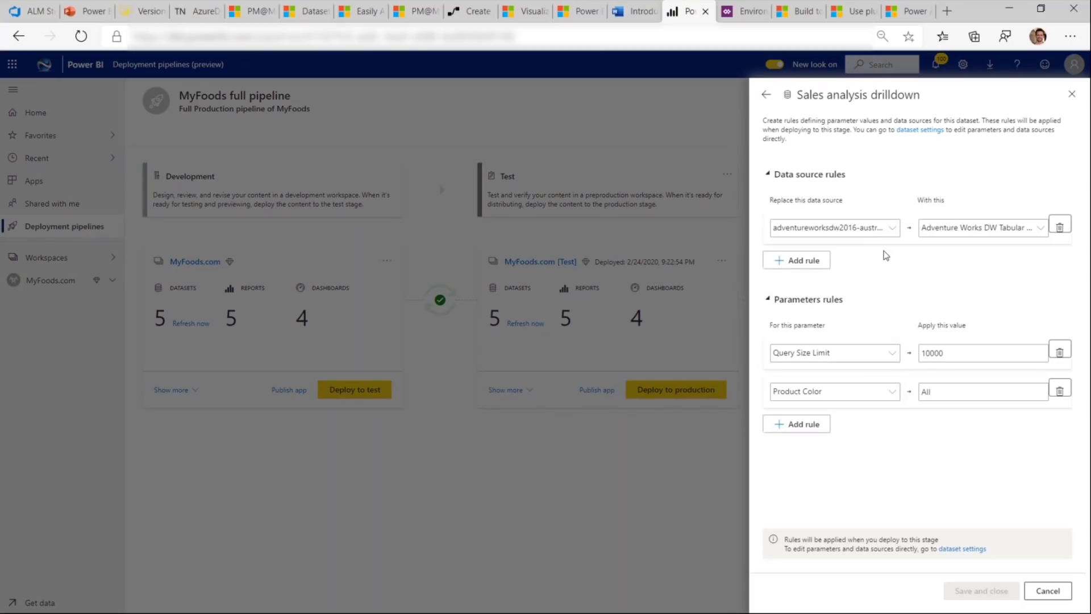
{"action": "left_click", "coordinate": [767, 94]}
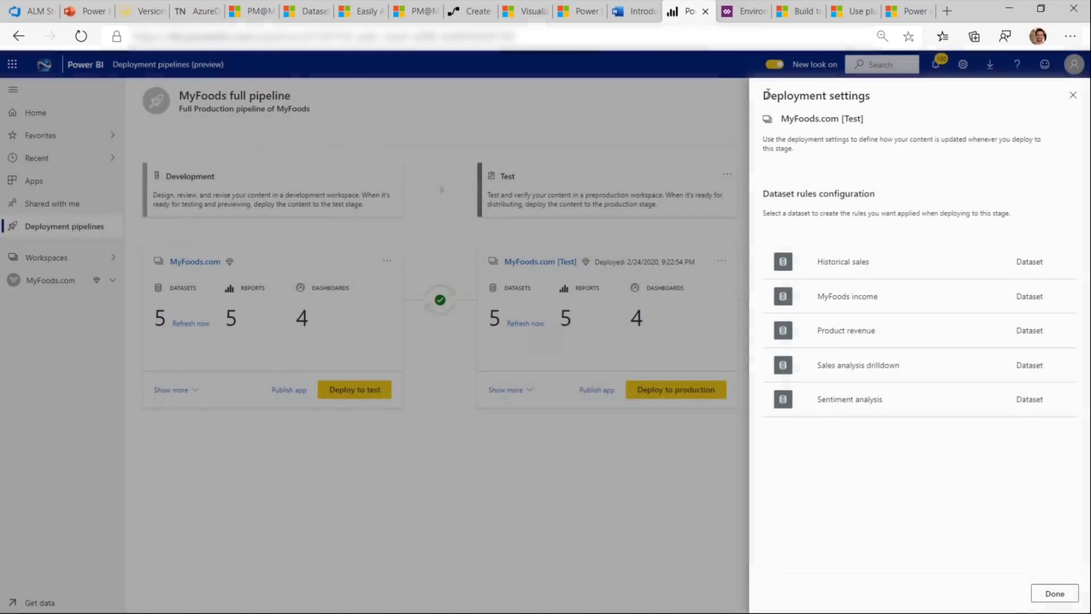
{"action": "left_click", "coordinate": [1073, 94]}
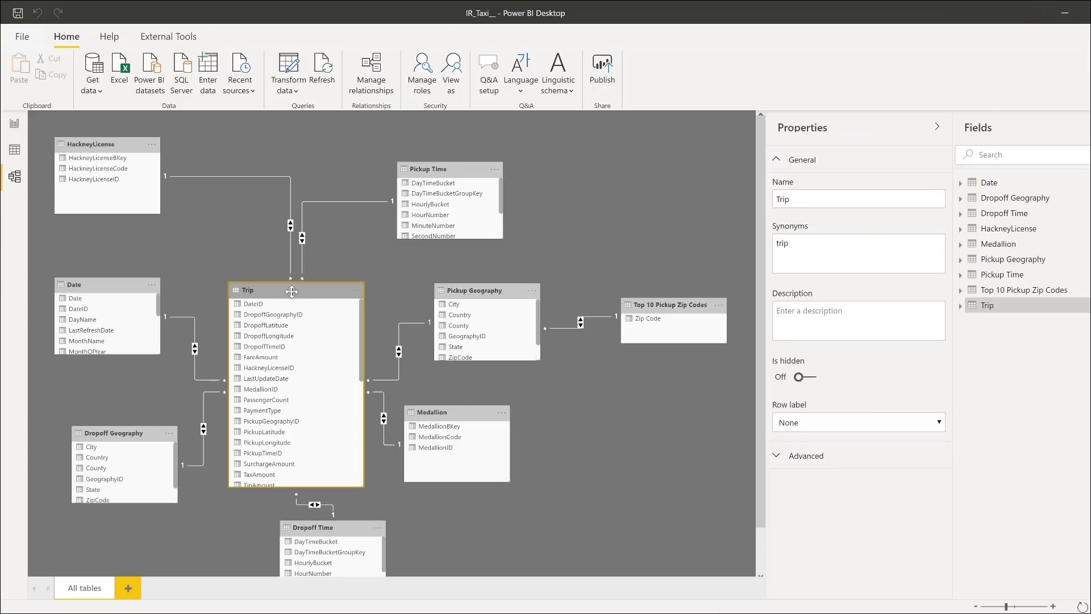
{"action": "right_click", "coordinate": [291, 291]}
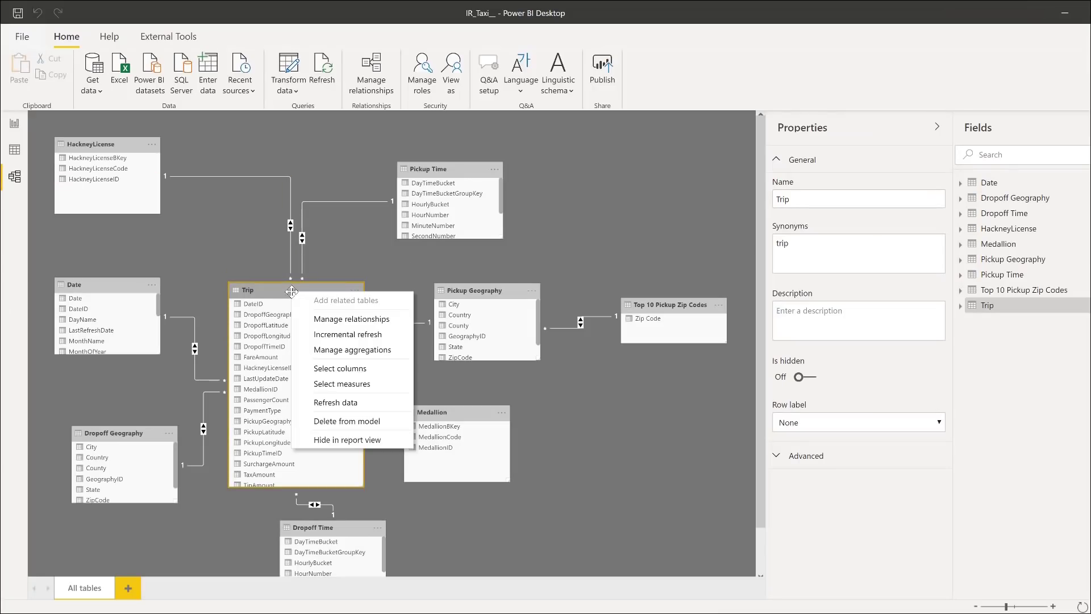
{"action": "left_click", "coordinate": [348, 334]}
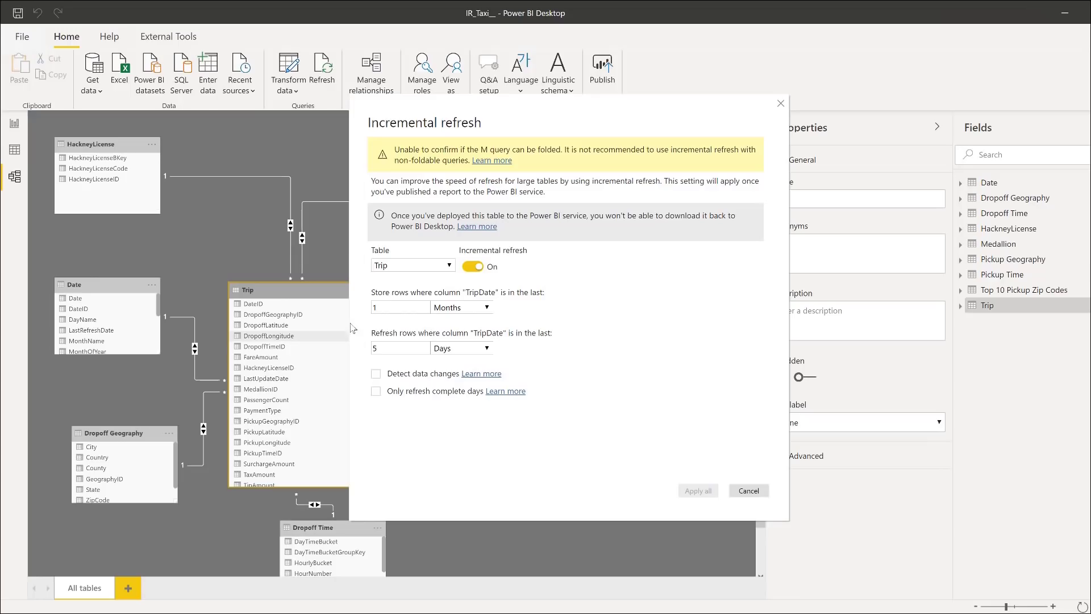
{"action": "key", "text": "Escape"}
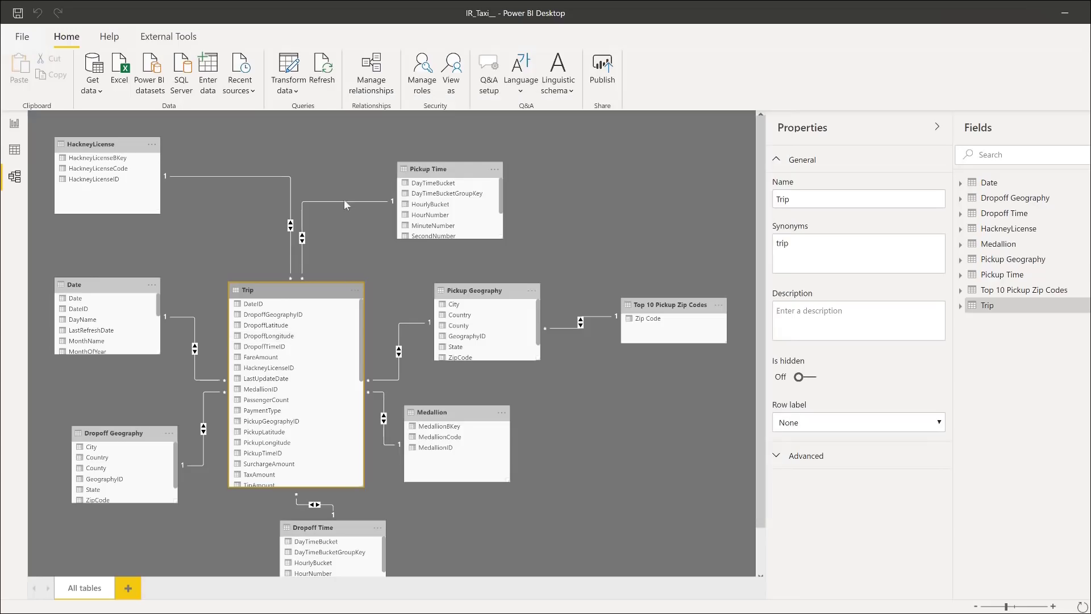
{"action": "left_click", "coordinate": [286, 70]}
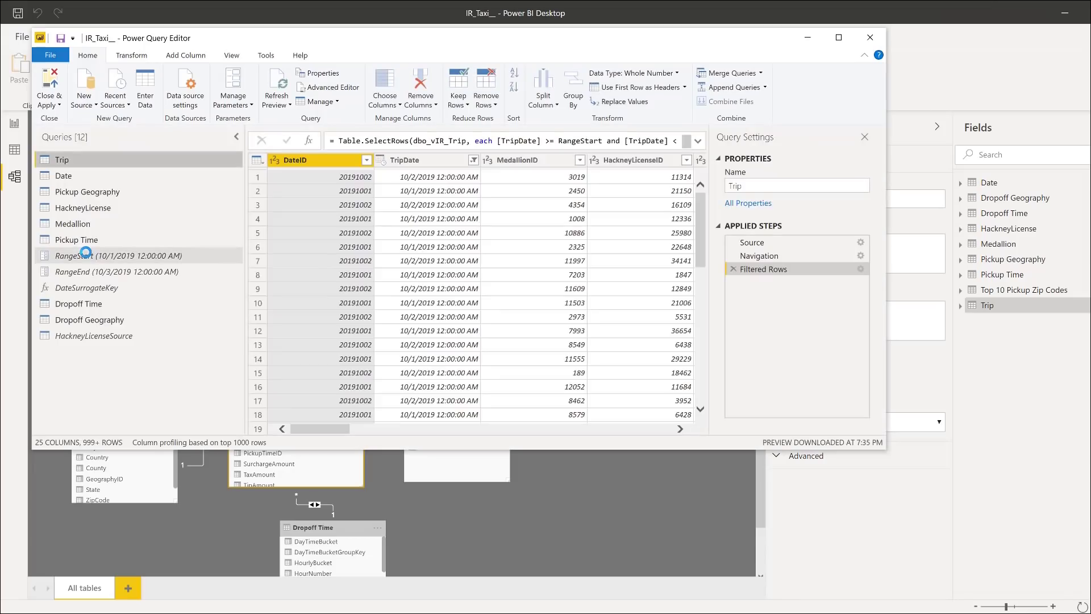
{"action": "mouse_move", "coordinate": [177, 261]}
{"action": "left_click", "coordinate": [870, 39]}
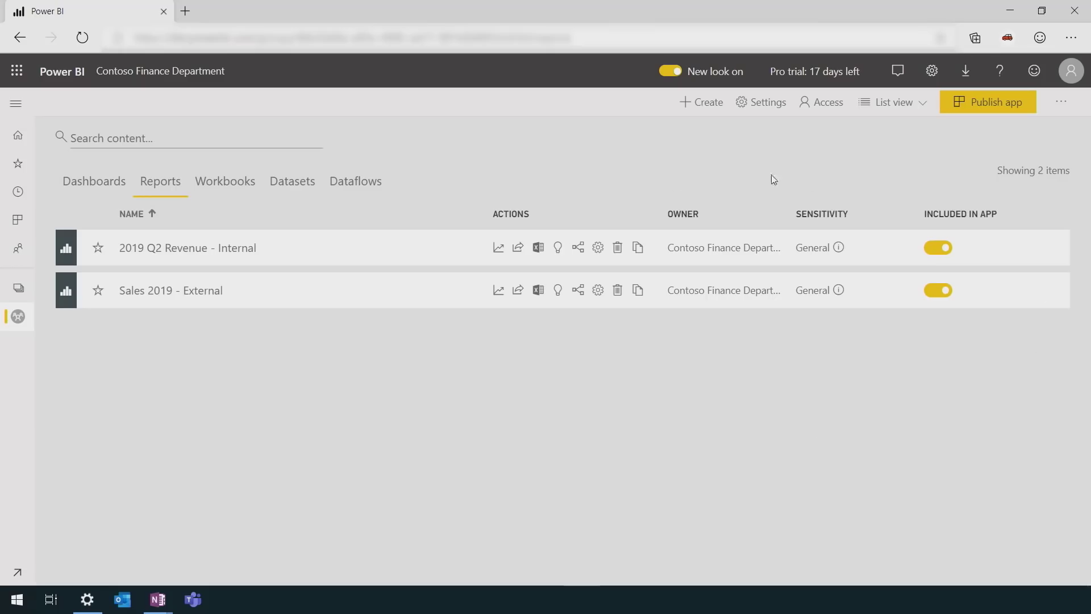
Step: Change the 2019 Q2 Revenue - Internal report's sensitivity label from General to Highly Confidential and save
{"action": "left_click", "coordinate": [598, 248]}
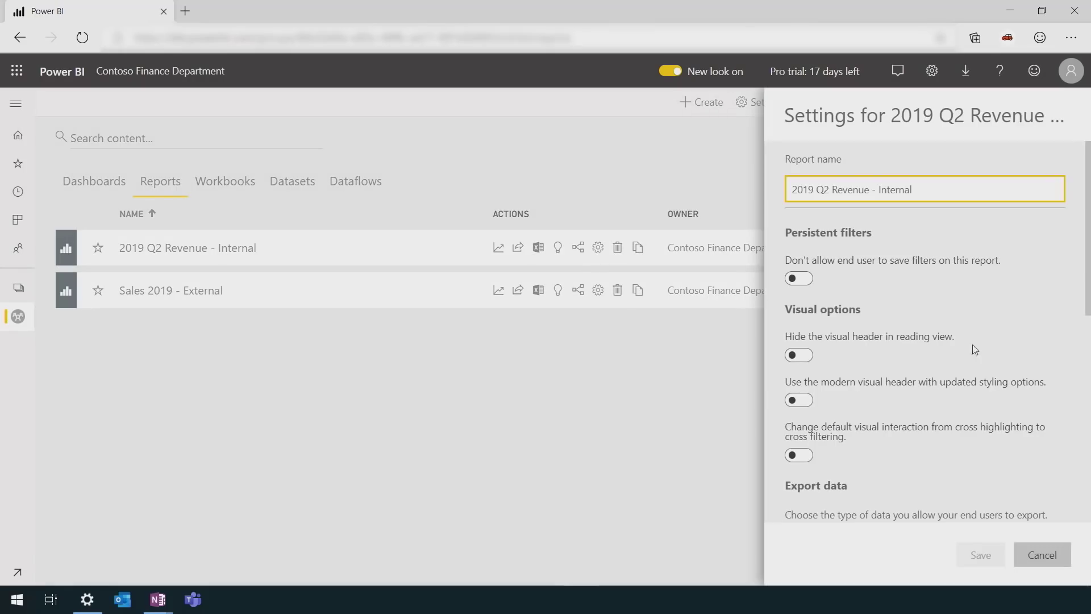
{"action": "scroll", "coordinate": [939, 397], "scroll_direction": "down", "scroll_amount": 9}
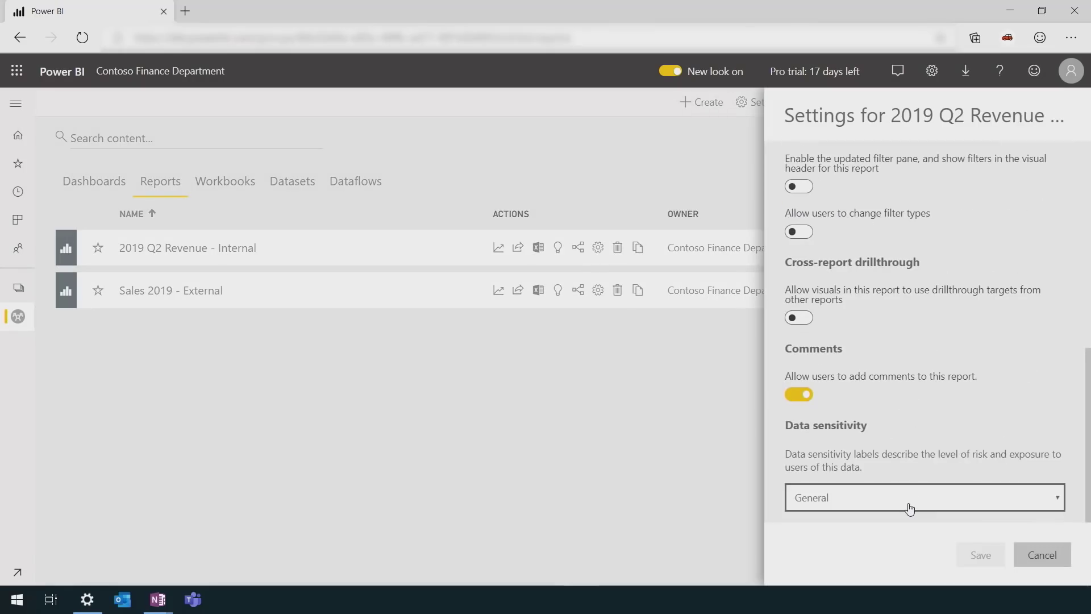
{"action": "left_click", "coordinate": [910, 508]}
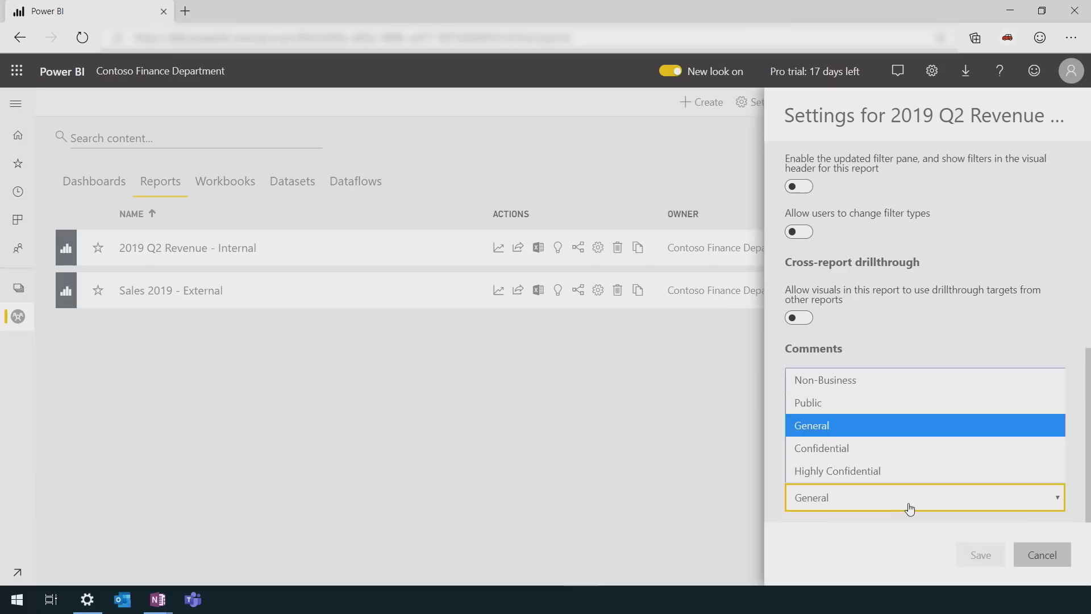
{"action": "left_click", "coordinate": [913, 472]}
{"action": "left_click", "coordinate": [977, 555]}
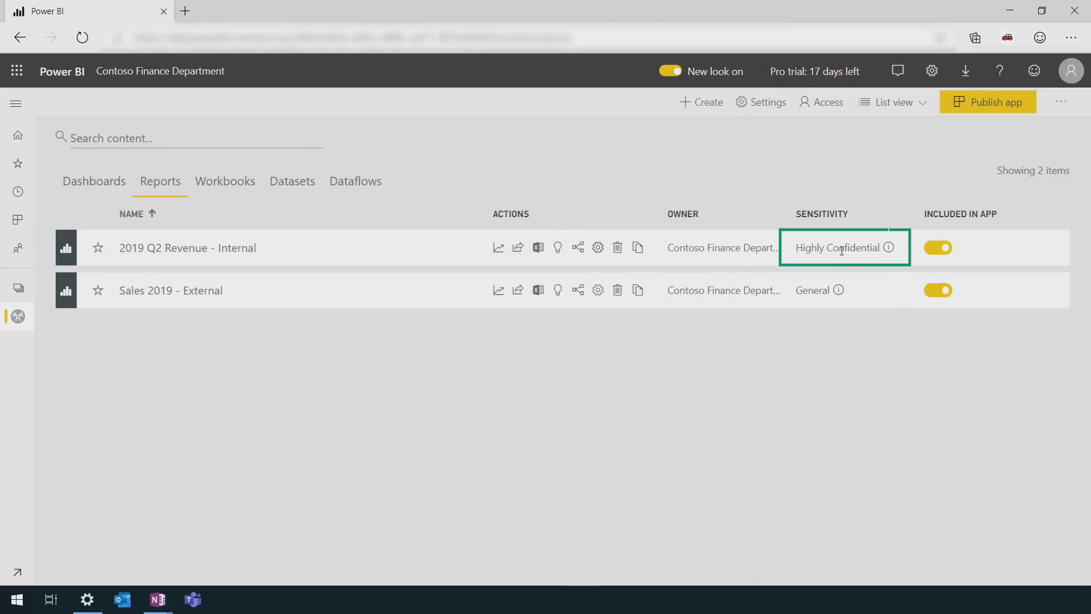
Step: Export the Revenue % Variance to Budget chart's summarized data as .xlsx from 2019 Q2 Revenue - Internal
{"action": "left_click", "coordinate": [195, 254]}
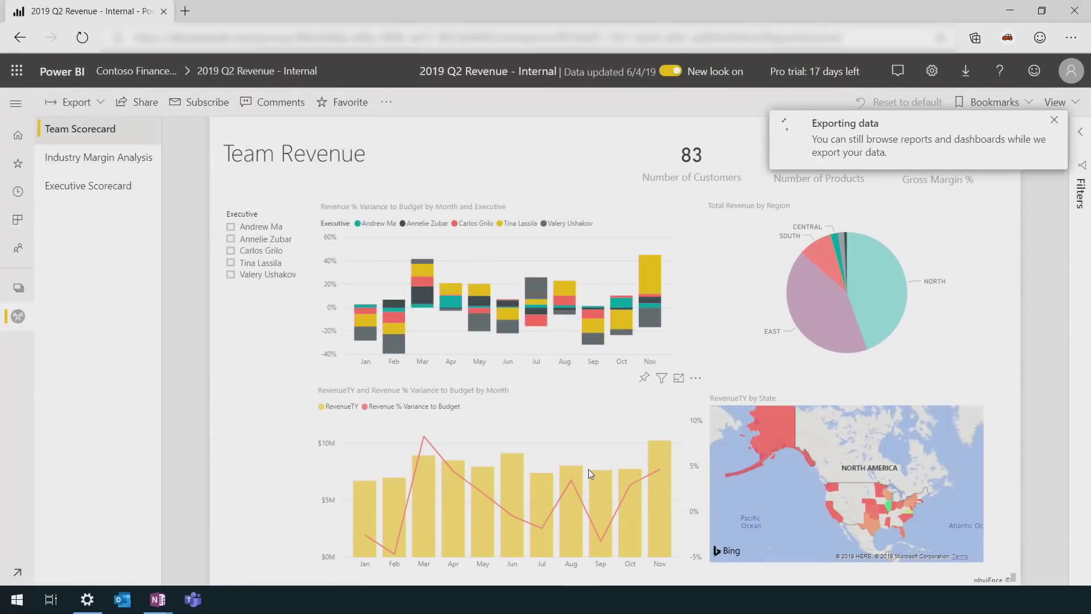
{"action": "left_click", "coordinate": [555, 364]}
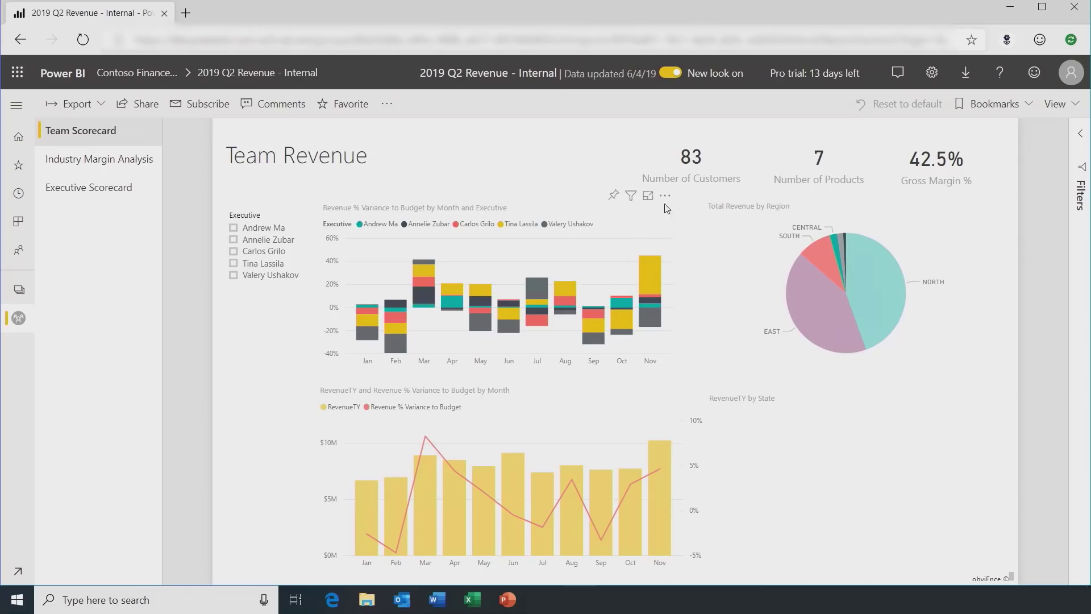
{"action": "left_click", "coordinate": [667, 200]}
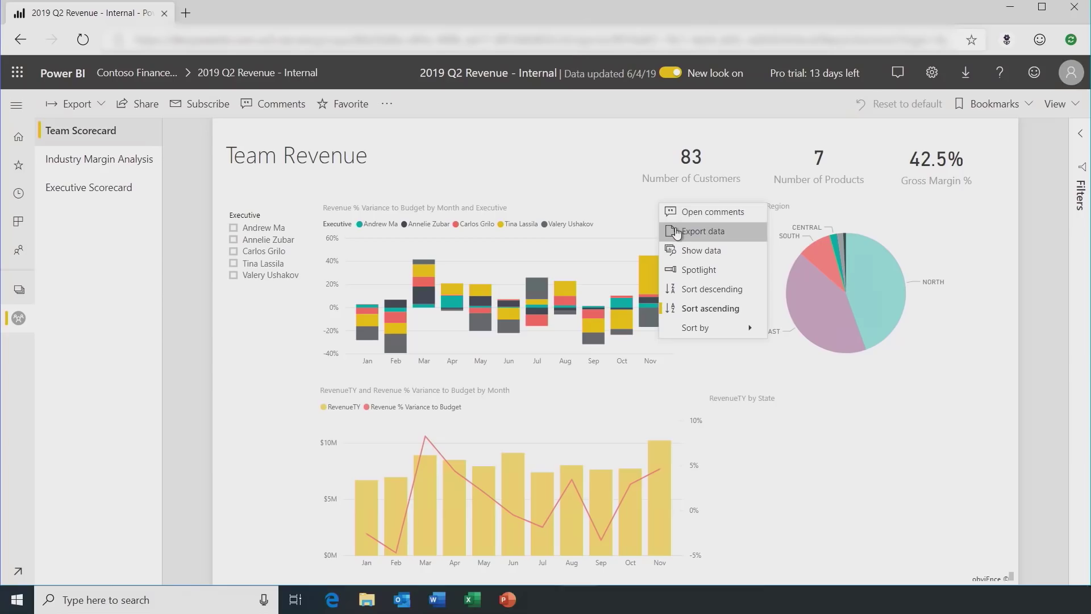
{"action": "left_click", "coordinate": [676, 230]}
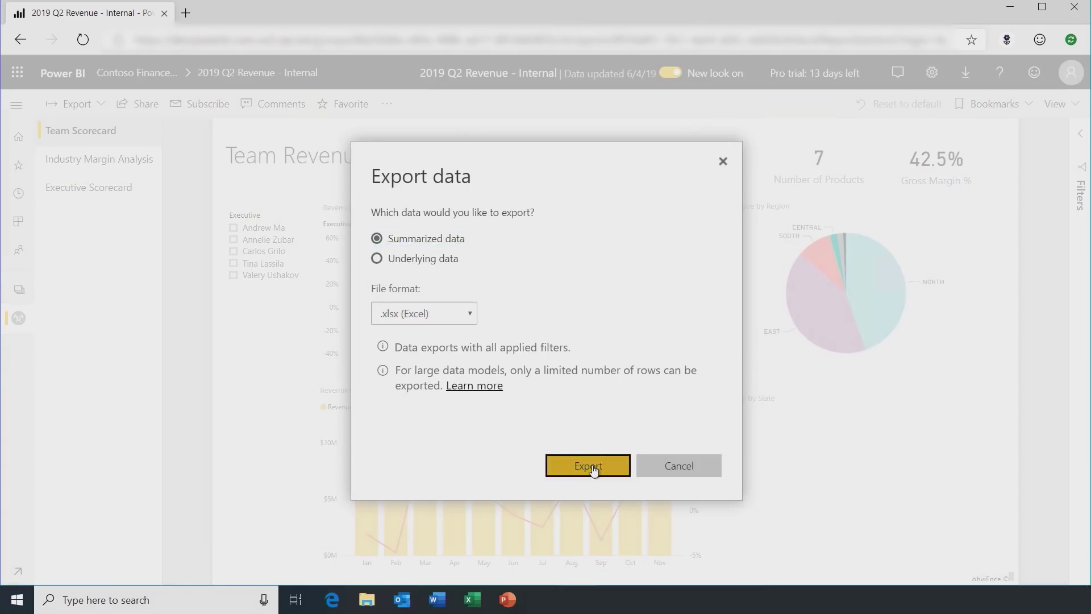
{"action": "left_click", "coordinate": [592, 468]}
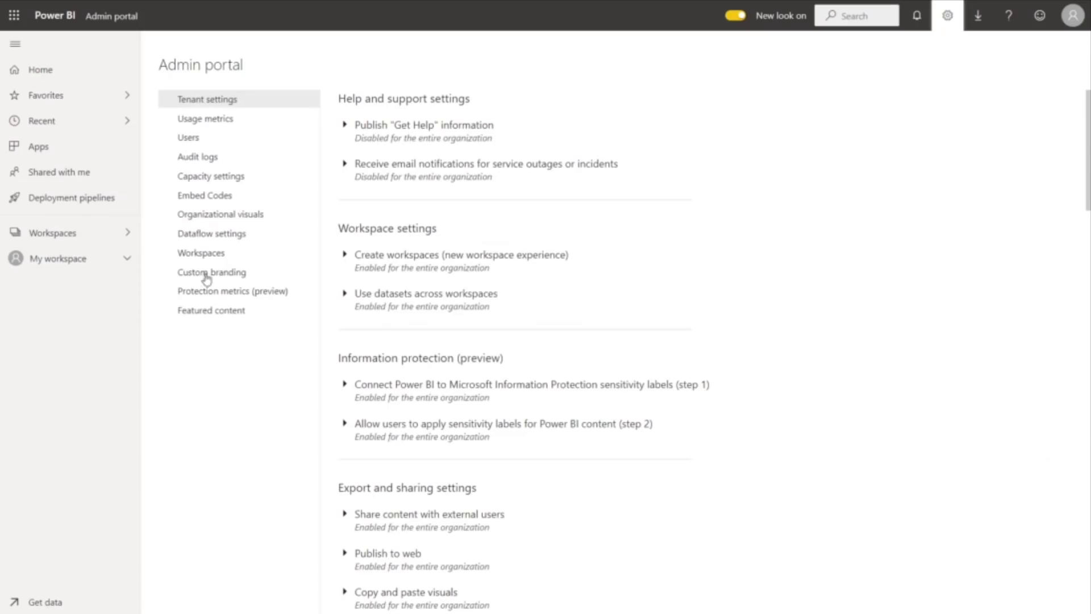
Step: View the Protection metrics (preview) report, then open the Cloud App Security portal
{"action": "left_click", "coordinate": [206, 296]}
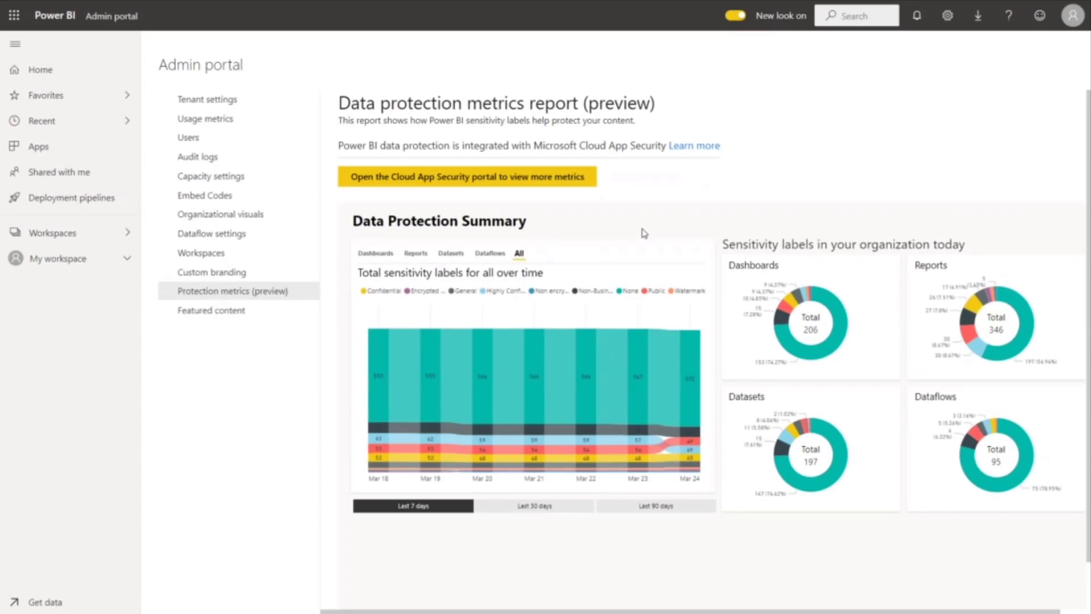
{"action": "left_click", "coordinate": [542, 178]}
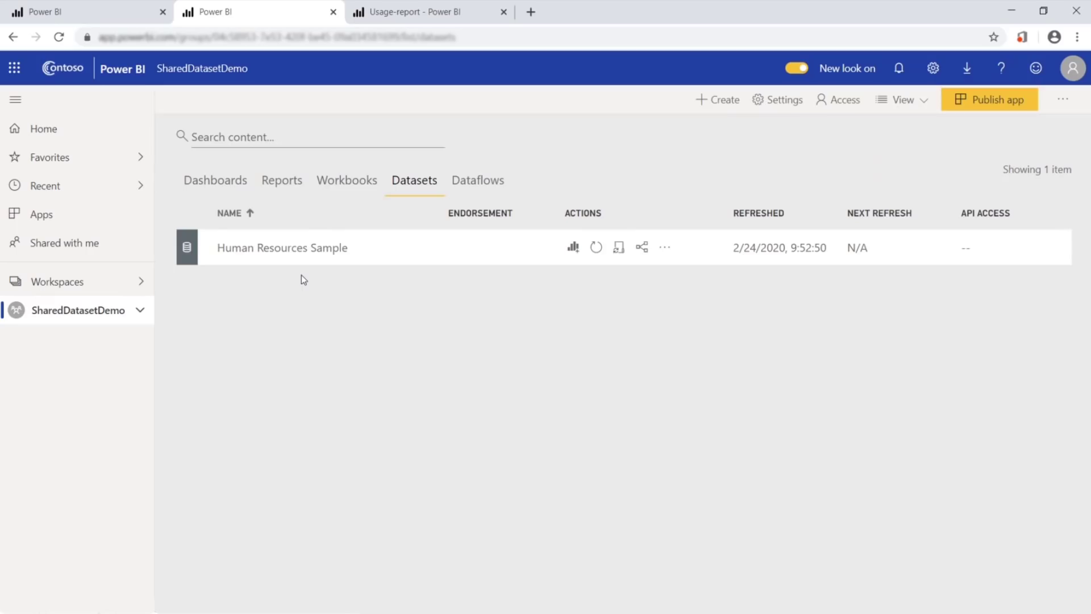
Step: Through Manage access, add the chosen user to Human Resources Sample with reshare and build permissions
{"action": "left_click", "coordinate": [664, 247]}
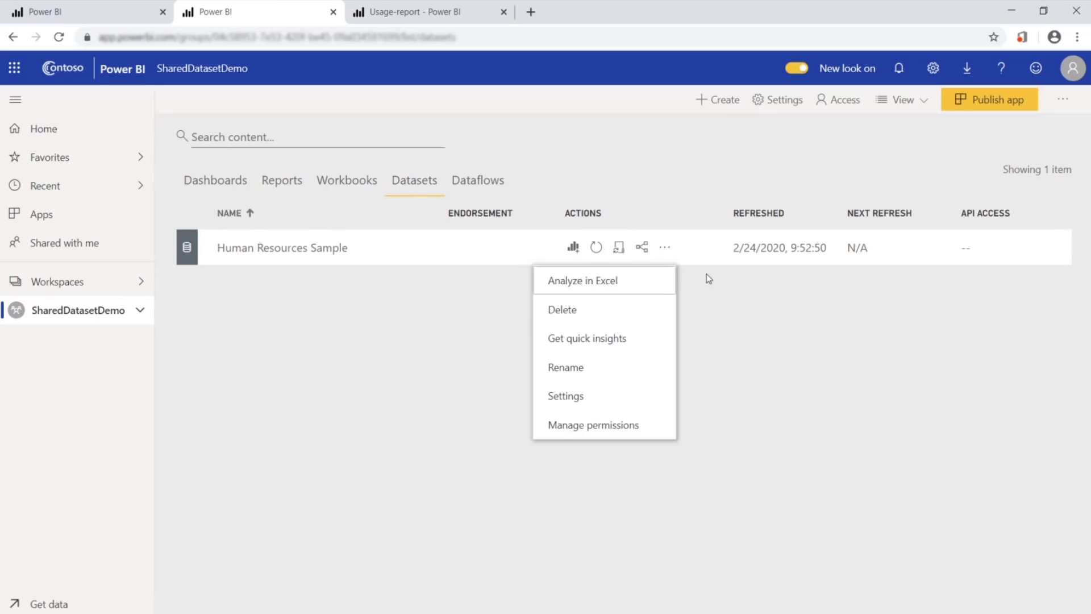
{"action": "left_click", "coordinate": [620, 427]}
{"action": "left_click", "coordinate": [1026, 119]}
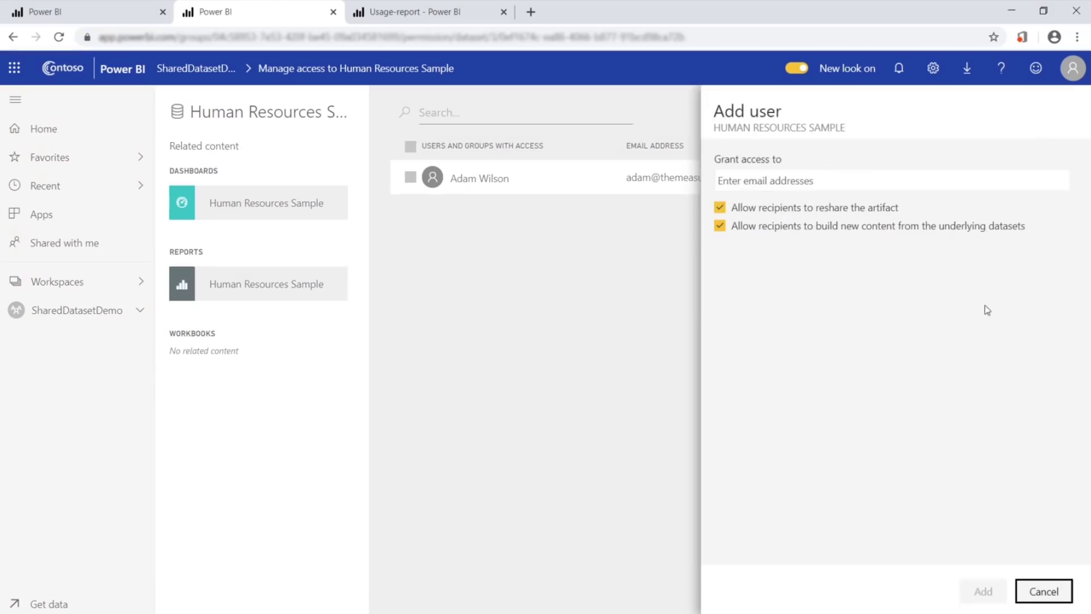
{"action": "left_click", "coordinate": [740, 180]}
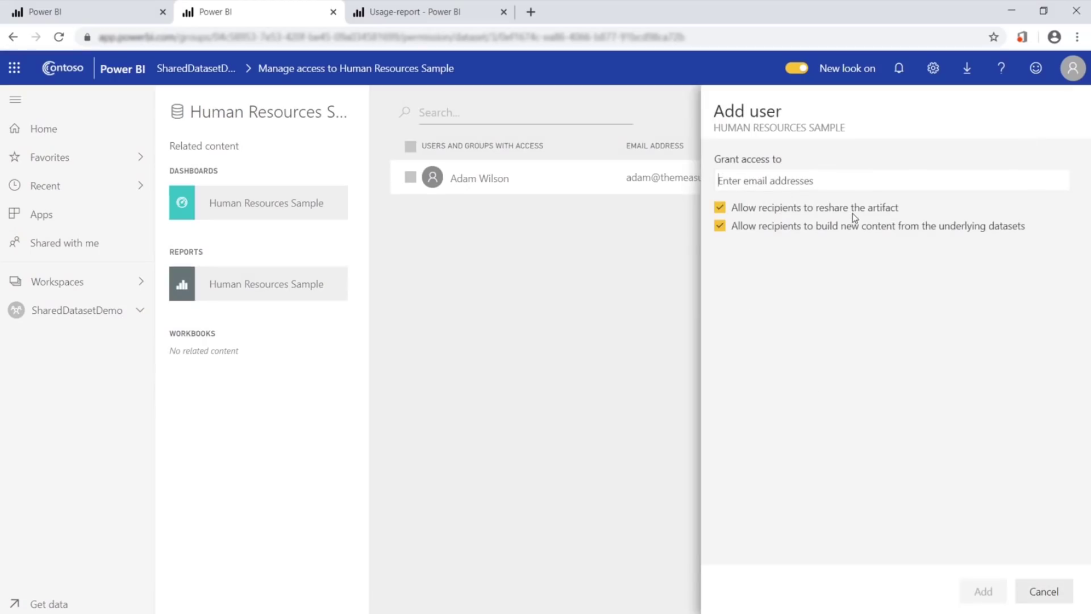
{"action": "type", "text": "kayu"}
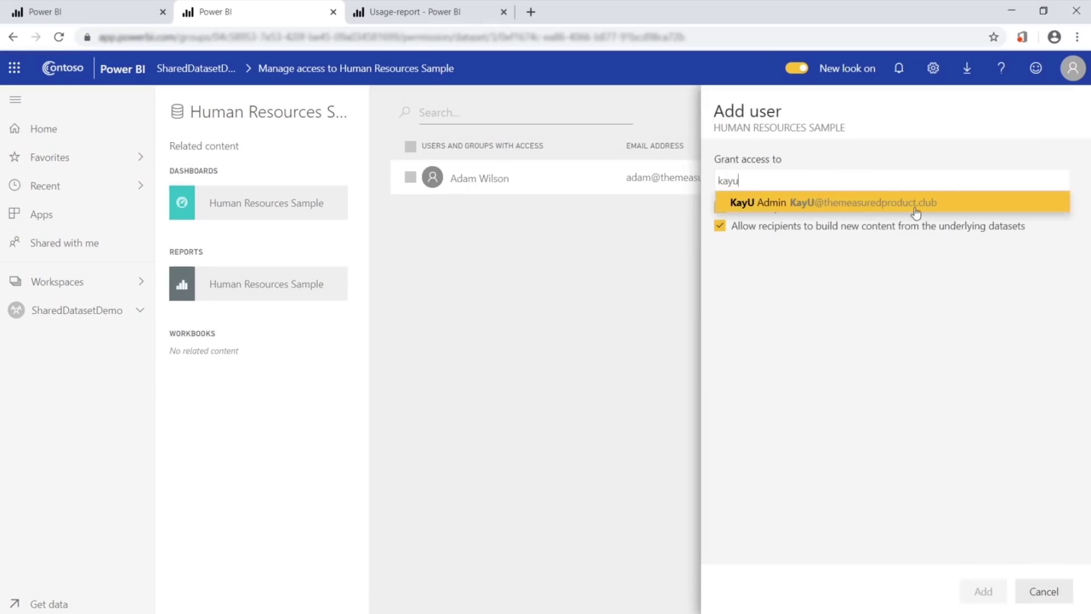
{"action": "left_click", "coordinate": [799, 207]}
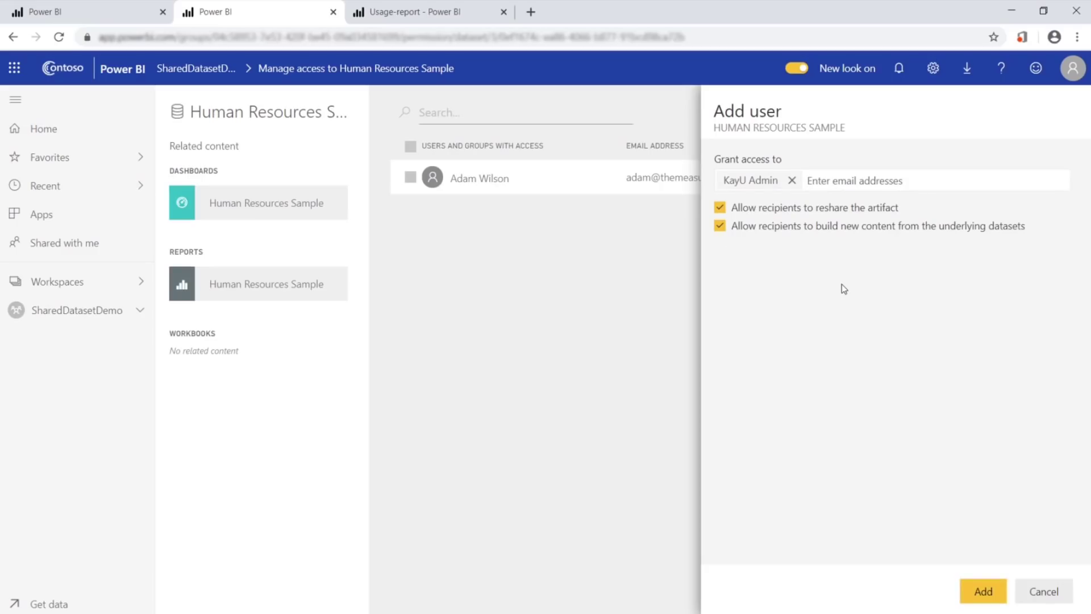
{"action": "left_click", "coordinate": [984, 597]}
{"action": "left_click", "coordinate": [984, 594]}
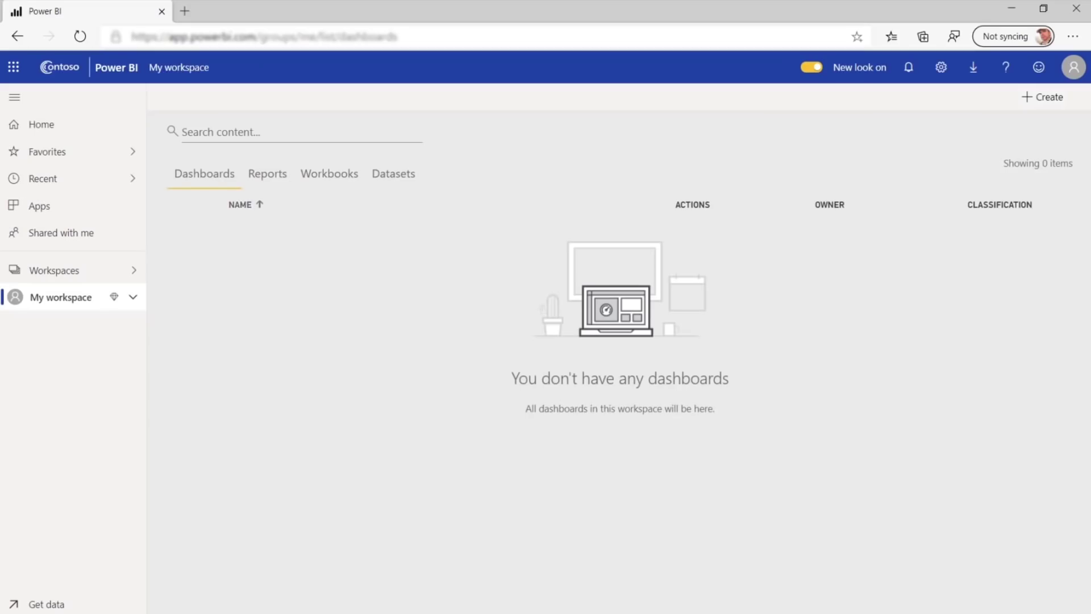
Step: Start a new report from Create > Report in My workspace
{"action": "left_click", "coordinate": [1033, 101]}
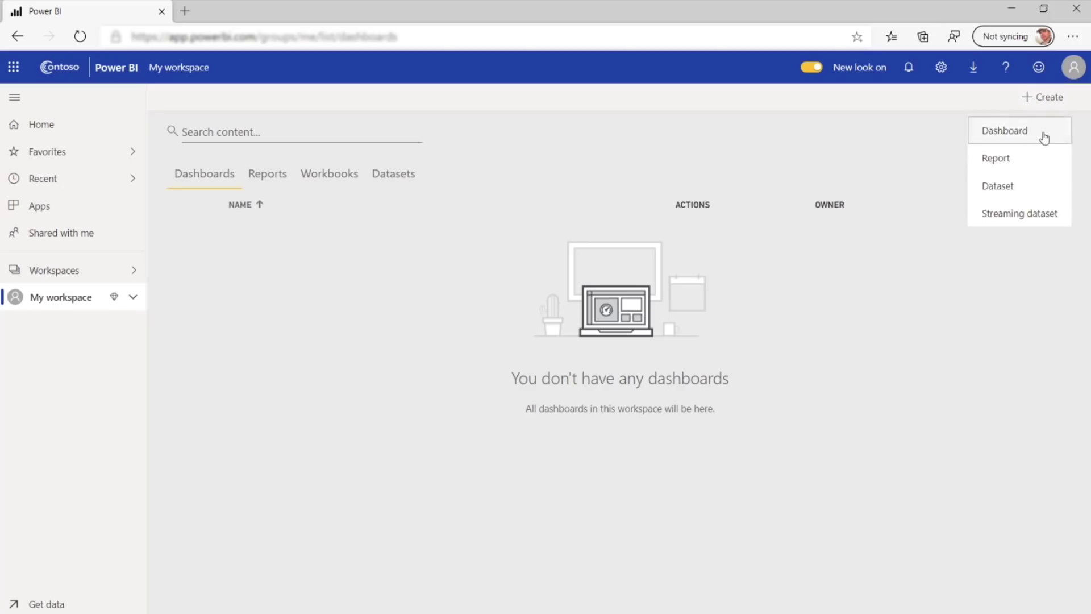
{"action": "left_click", "coordinate": [1001, 161]}
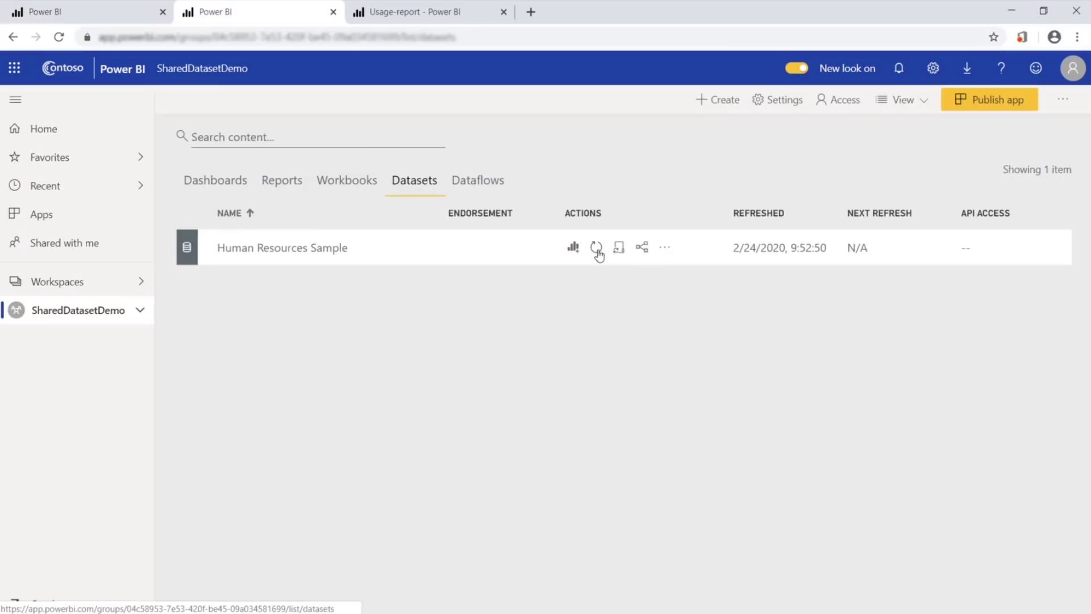
Step: Endorse Human Resources Sample as Certified with the description 'Certified for global use' and apply
{"action": "left_click", "coordinate": [667, 250]}
{"action": "left_click", "coordinate": [580, 395]}
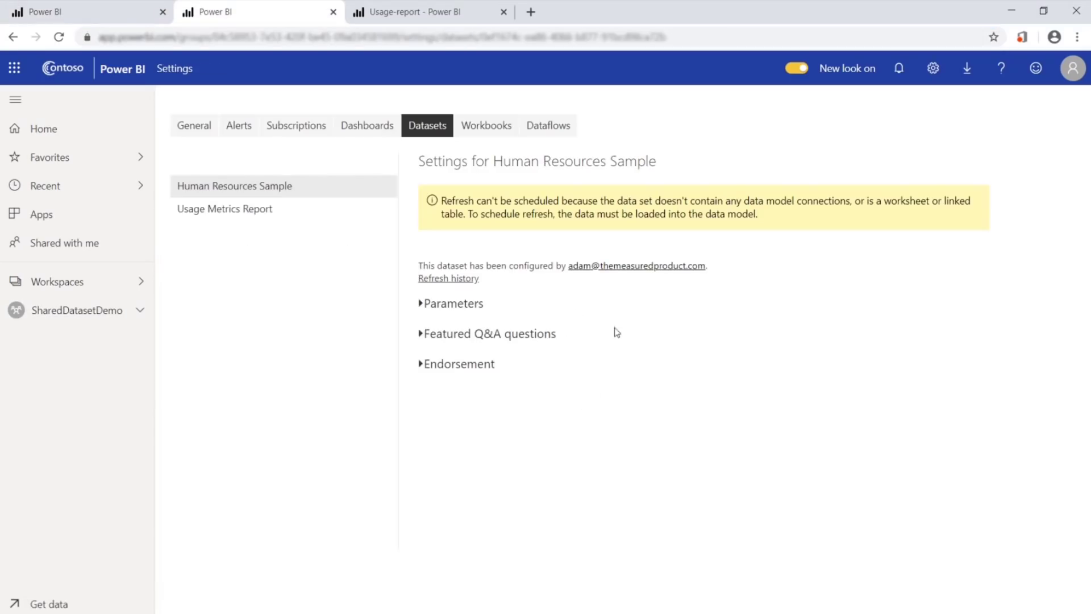
{"action": "left_click", "coordinate": [423, 367]}
{"action": "scroll", "coordinate": [643, 313], "scroll_direction": "down", "scroll_amount": 2}
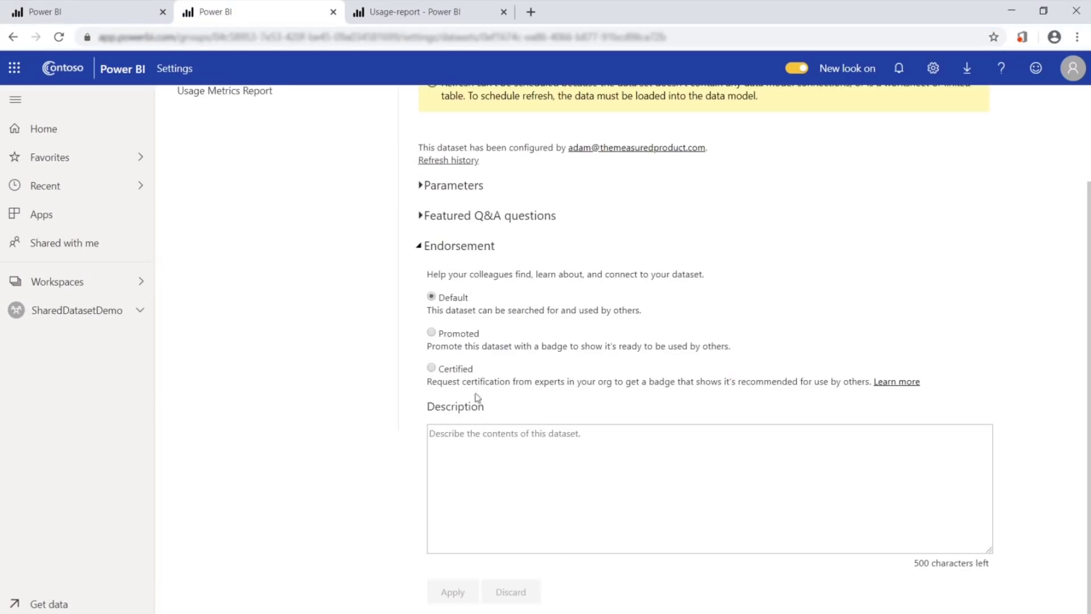
{"action": "left_click", "coordinate": [441, 338]}
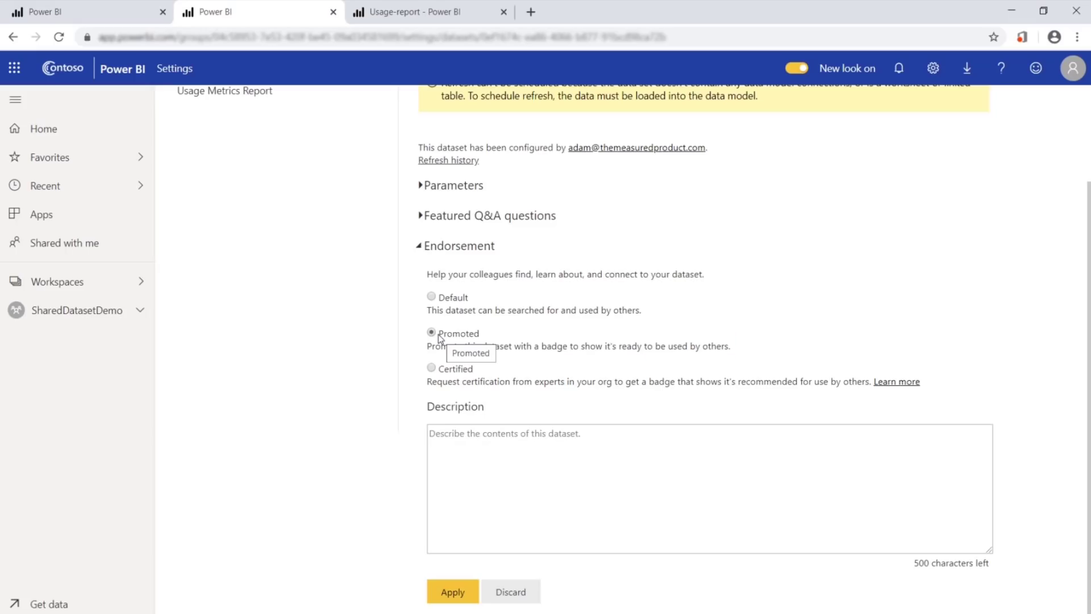
{"action": "left_click", "coordinate": [431, 368]}
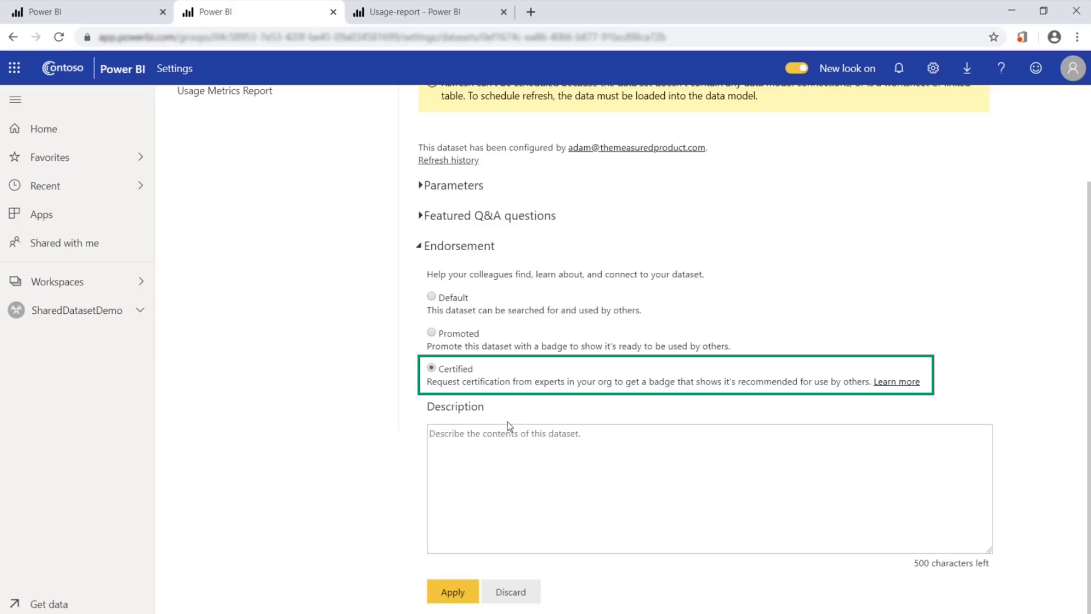
{"action": "left_click", "coordinate": [482, 441]}
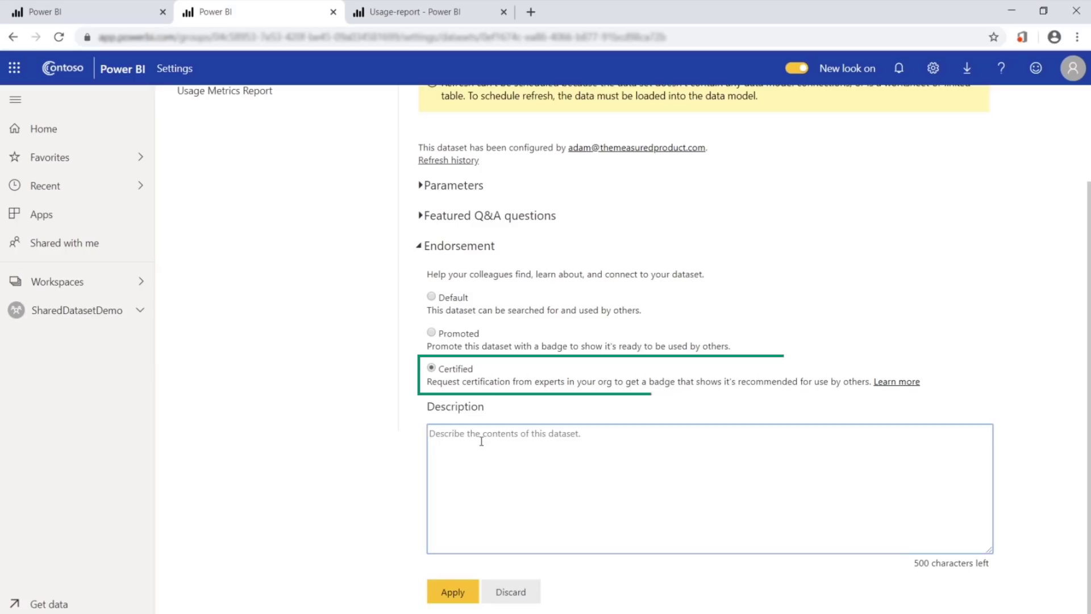
{"action": "type", "text": "Certified for global use."}
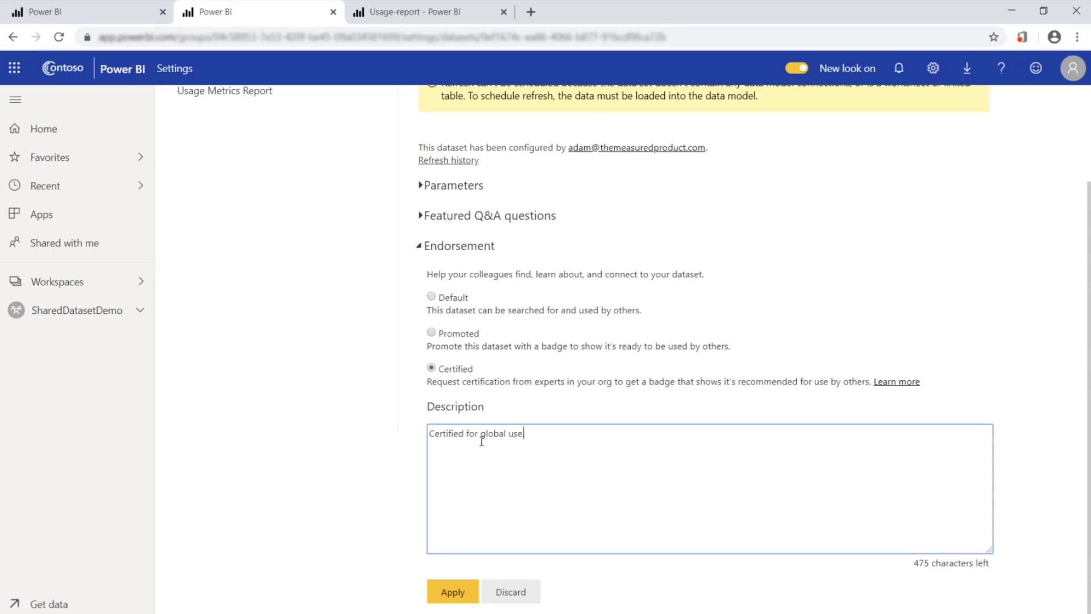
{"action": "left_click", "coordinate": [452, 592]}
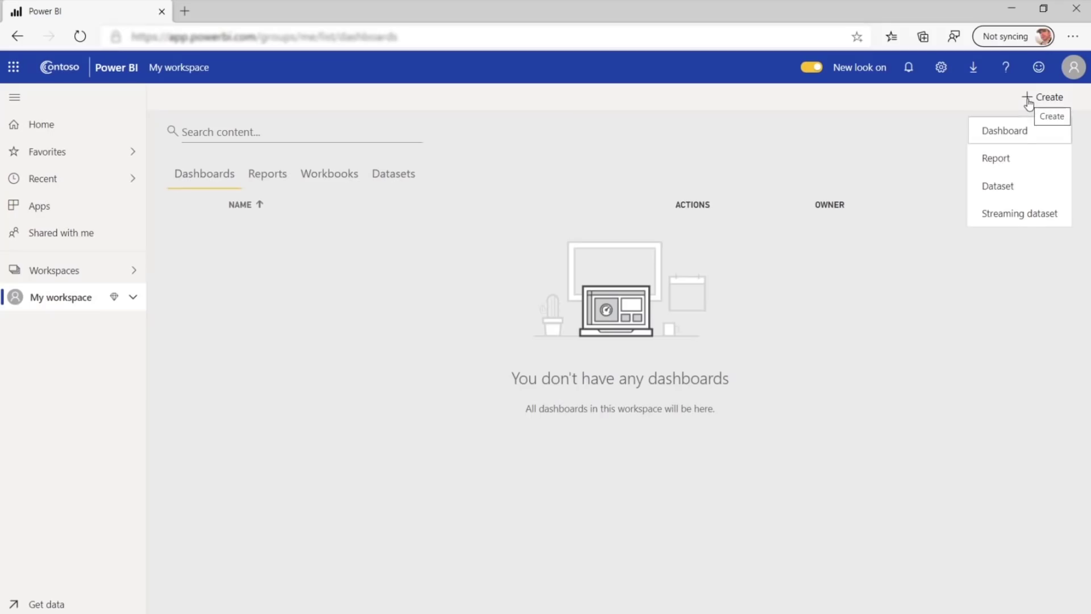
Step: Create a new report based on the certified Human Resources Sample dataset
{"action": "left_click", "coordinate": [994, 158]}
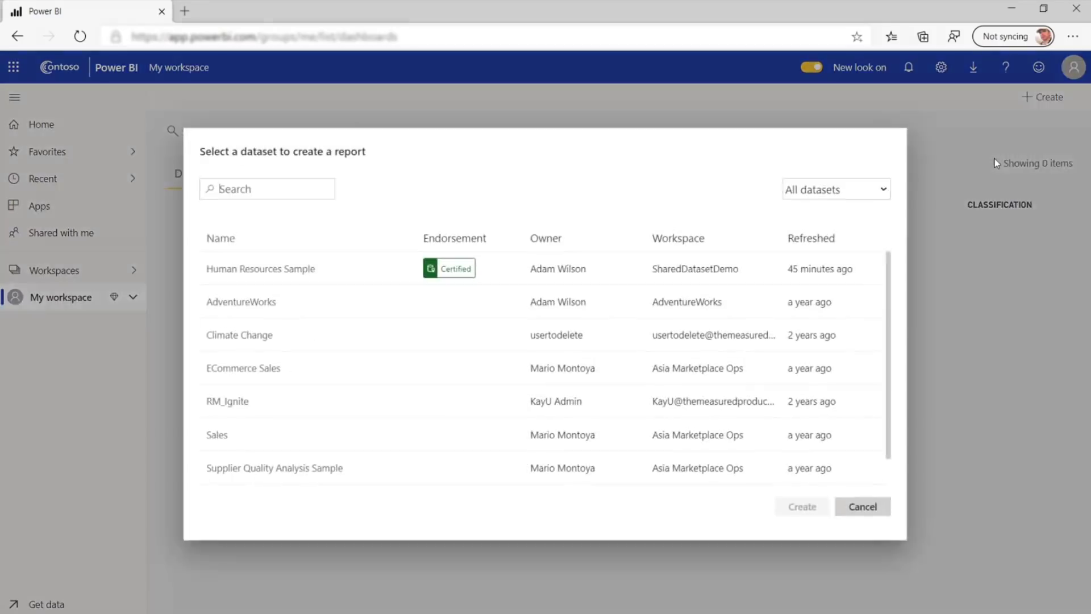
{"action": "left_click", "coordinate": [452, 269]}
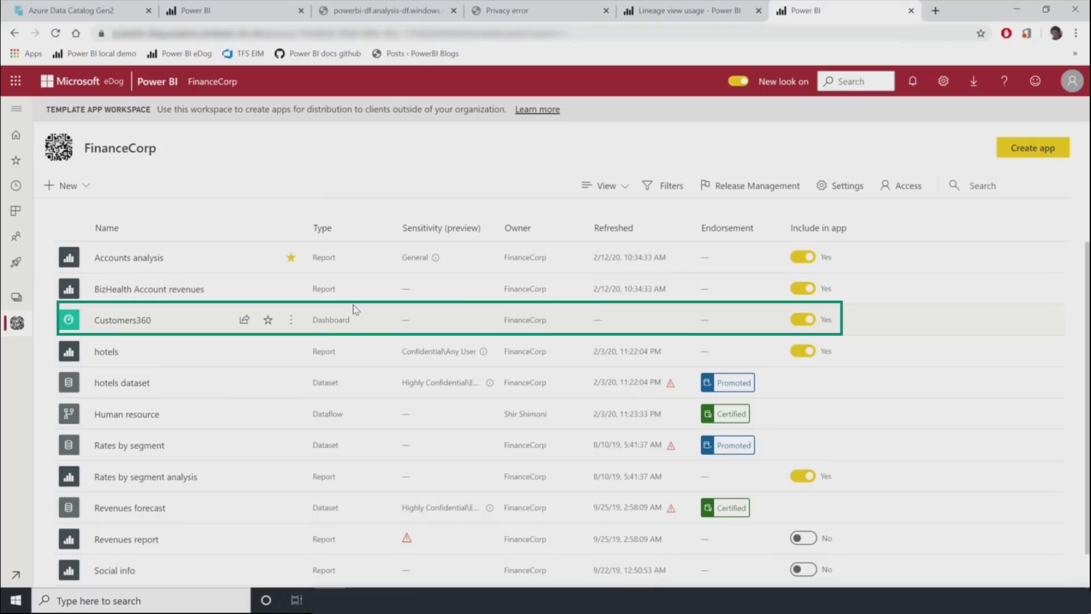
Step: Switch FinanceCorp to Lineage view, highlight Social info's lineage and open its six-table details pane
{"action": "left_click", "coordinate": [620, 191]}
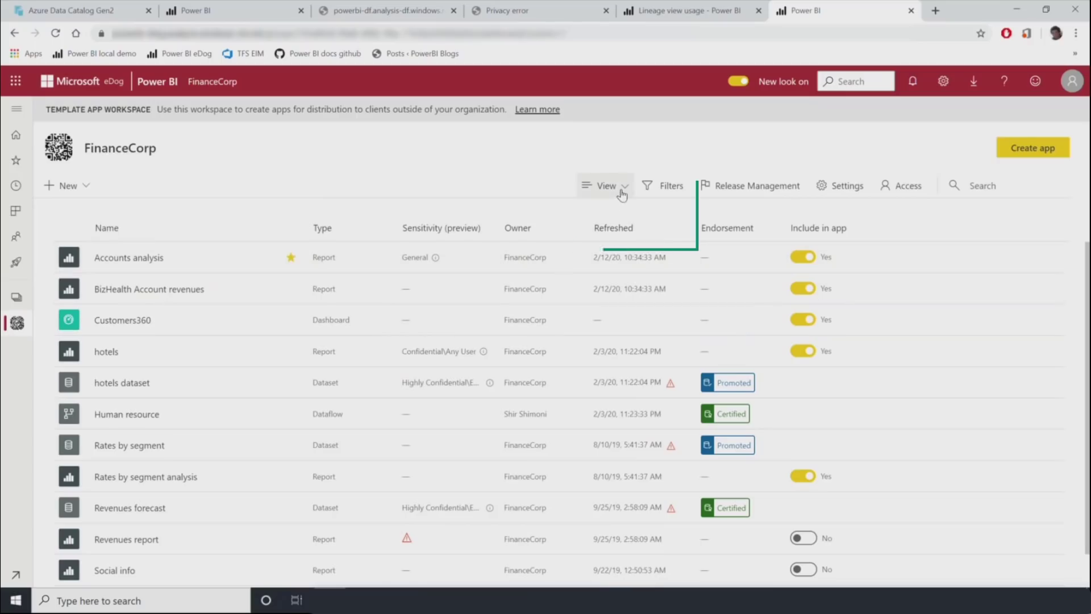
{"action": "left_click", "coordinate": [617, 233]}
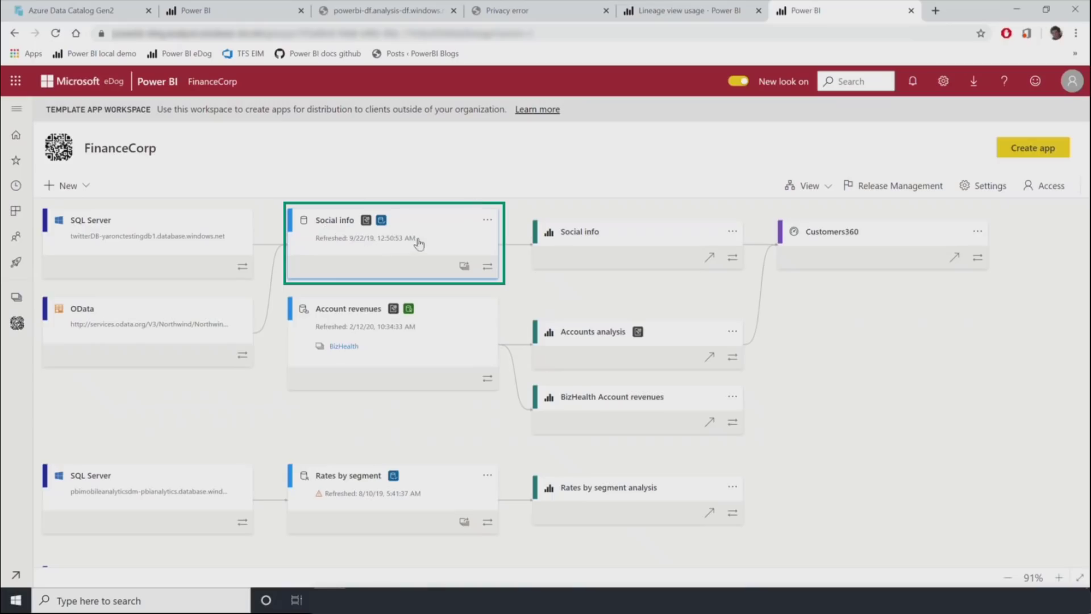
{"action": "left_click", "coordinate": [487, 268]}
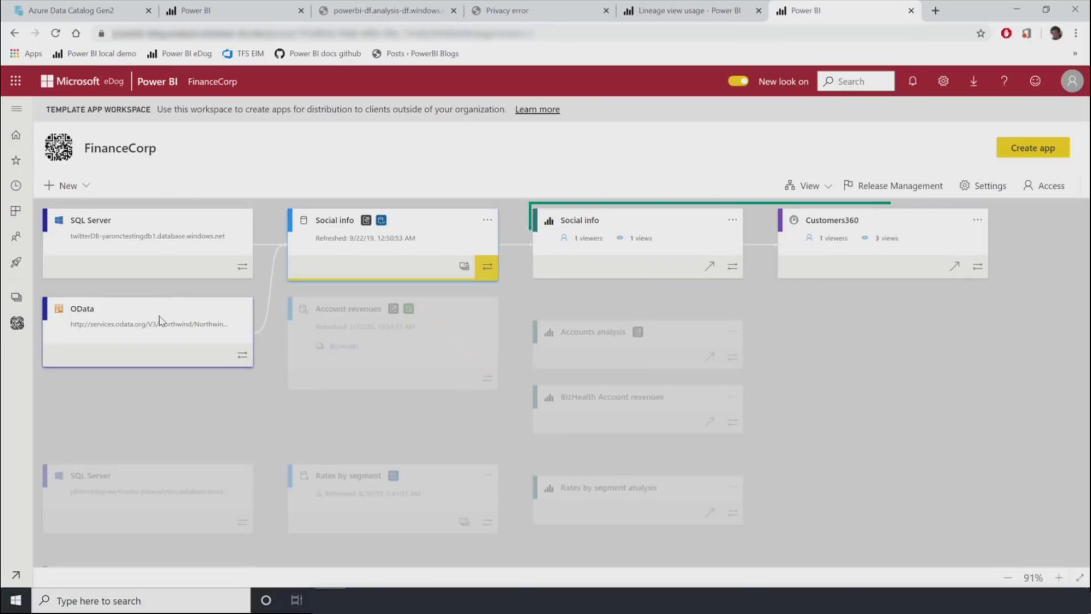
{"action": "left_click", "coordinate": [418, 230]}
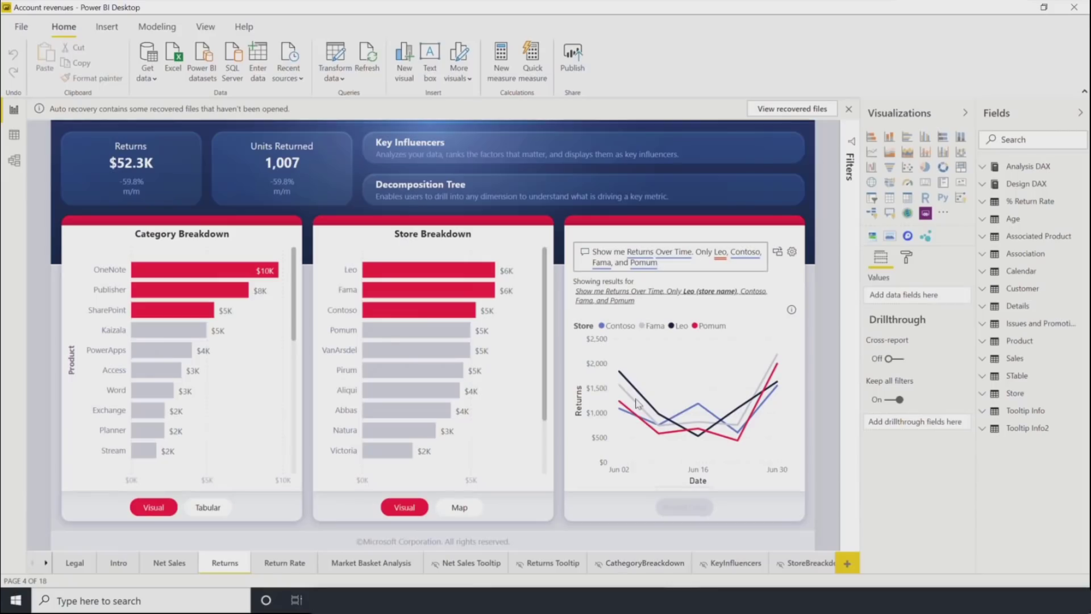
Step: Publish Account revenues to BizHealth and view the impact of replacing its dataset
{"action": "mouse_move", "coordinate": [637, 401]}
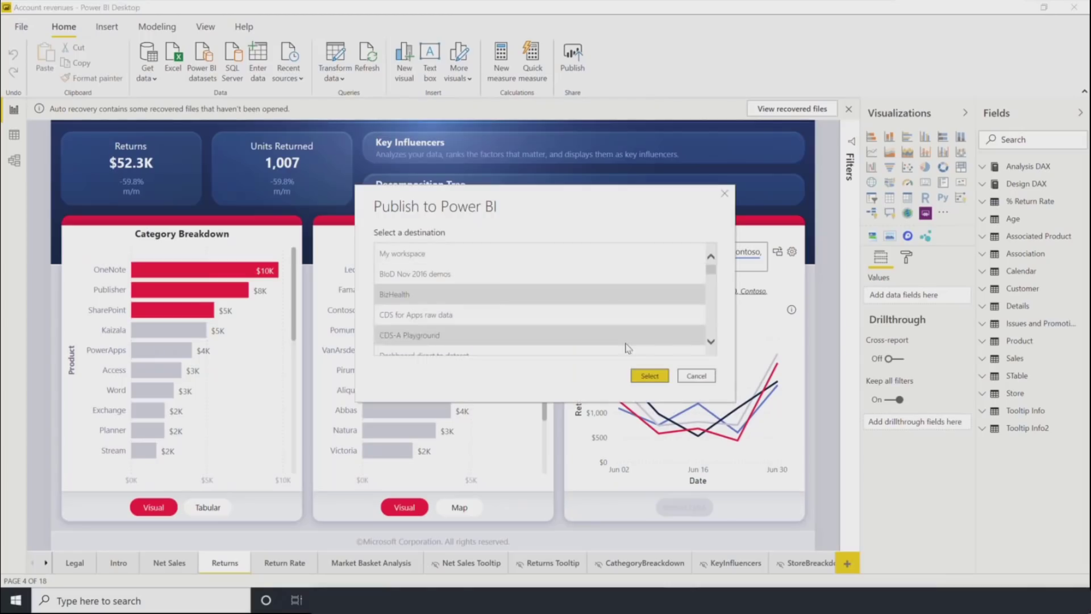
{"action": "left_click", "coordinate": [642, 375]}
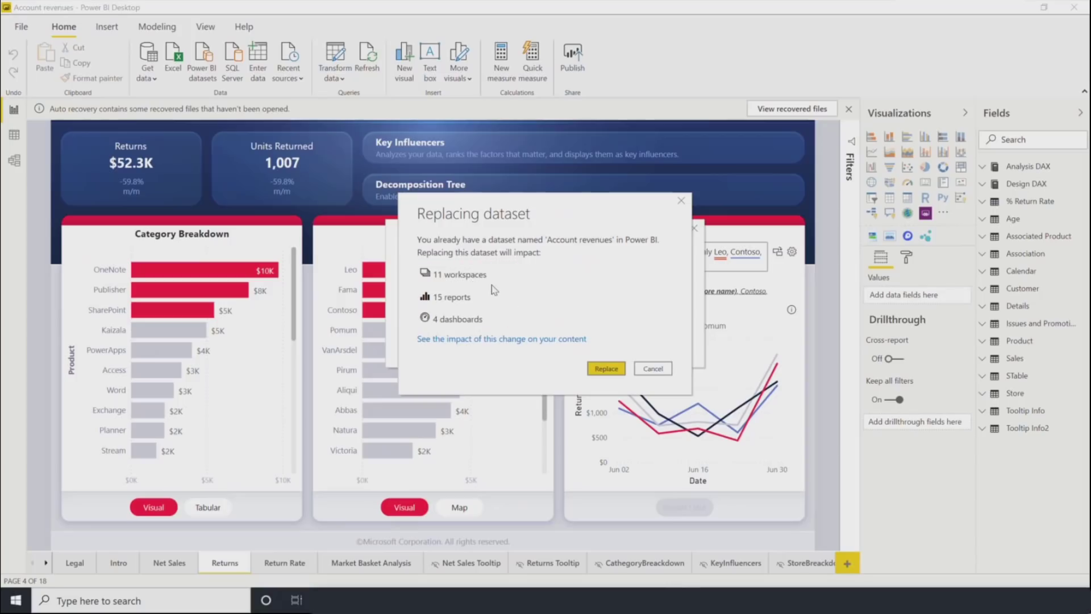
{"action": "left_click", "coordinate": [494, 340]}
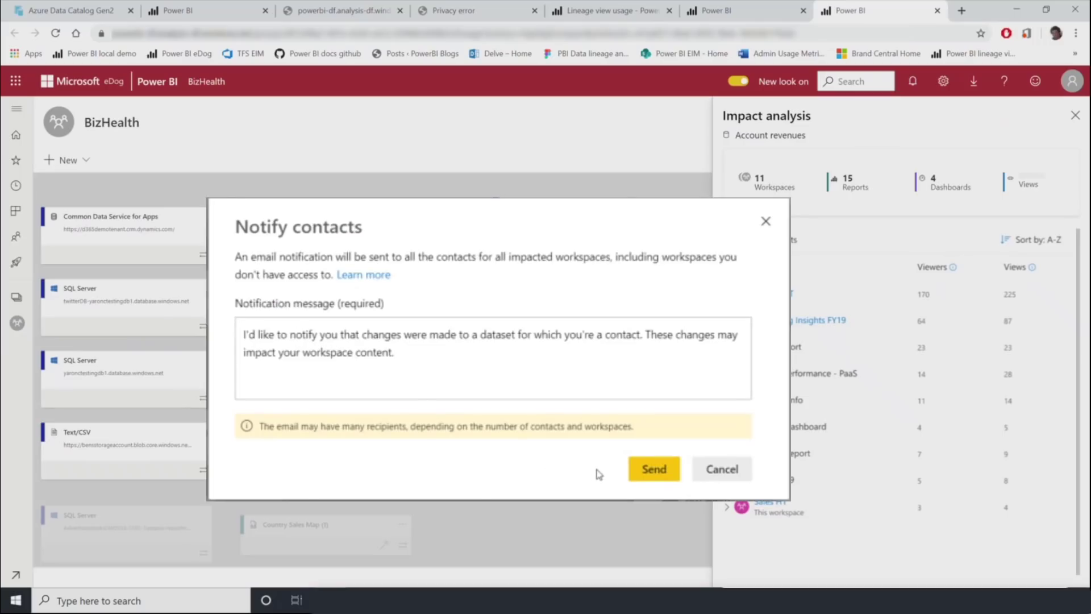
Step: Send the default change notification about the Account revenues dataset to the impacted workspaces' contacts
{"action": "left_click", "coordinate": [655, 470]}
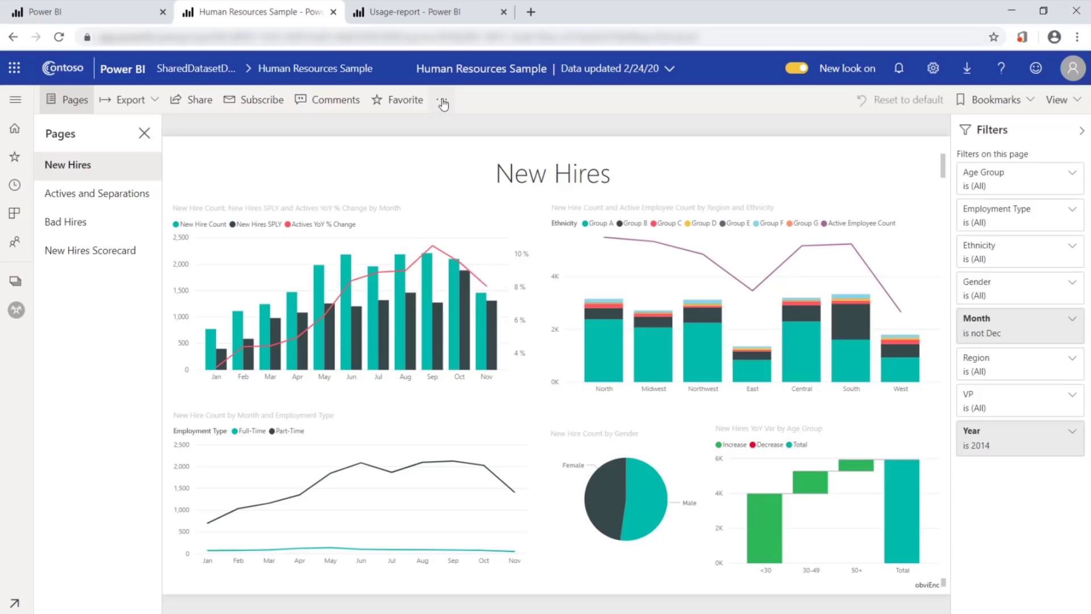
Step: Open Human Resources Sample's new usage report, check Report performance, then view the workspace Report list
{"action": "left_click", "coordinate": [442, 102]}
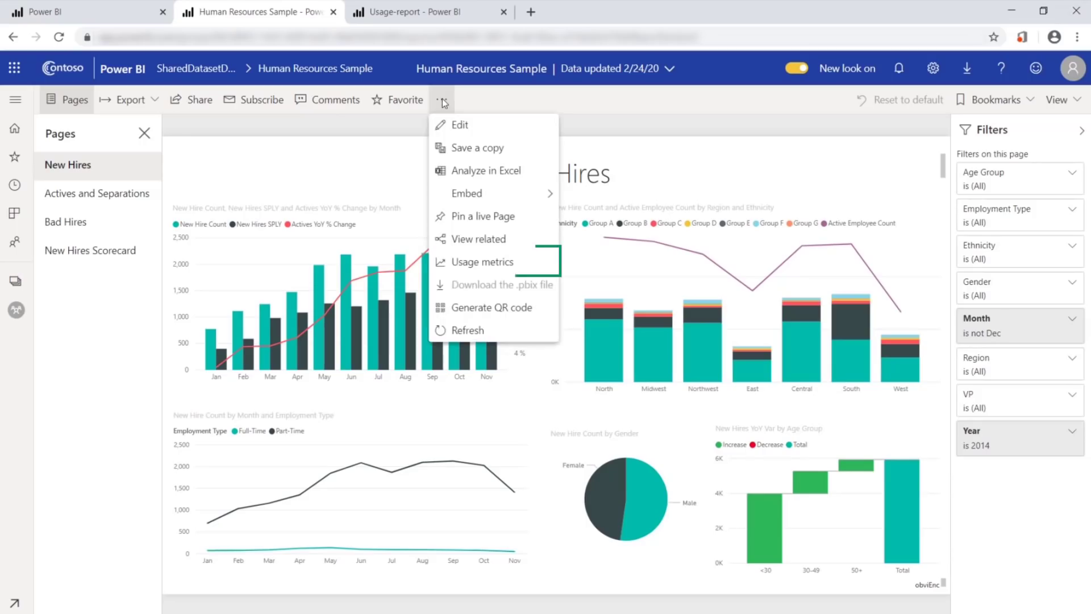
{"action": "left_click", "coordinate": [519, 267]}
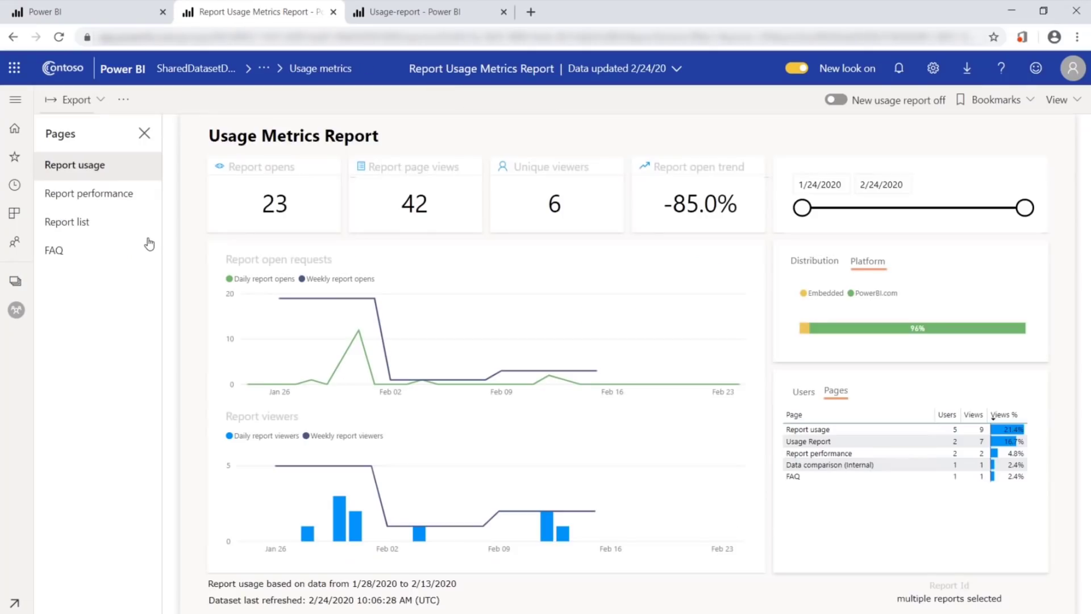
{"action": "left_click", "coordinate": [837, 101]}
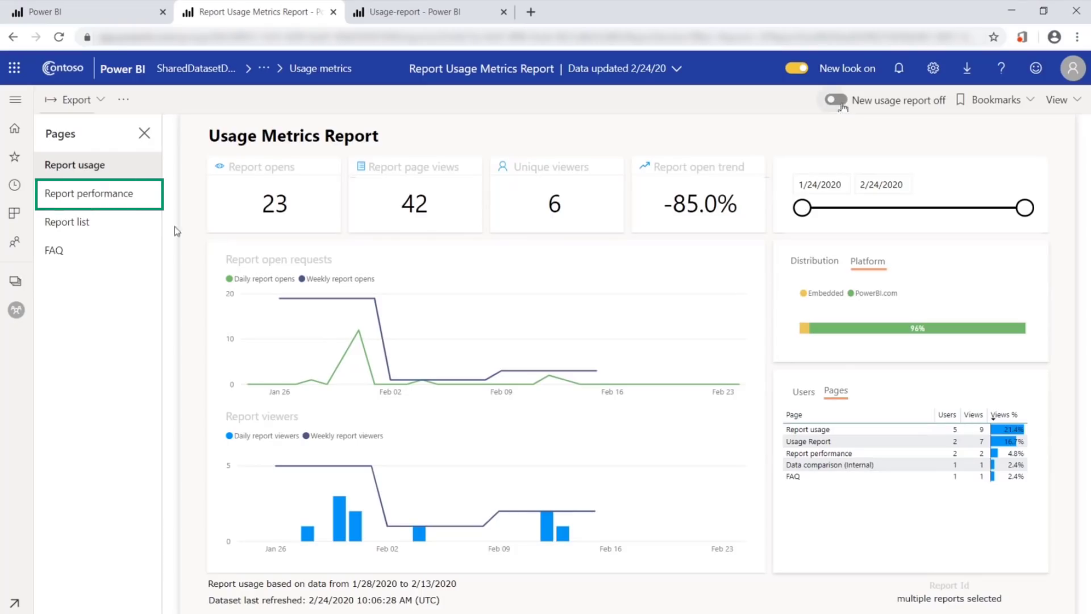
{"action": "left_click", "coordinate": [108, 199]}
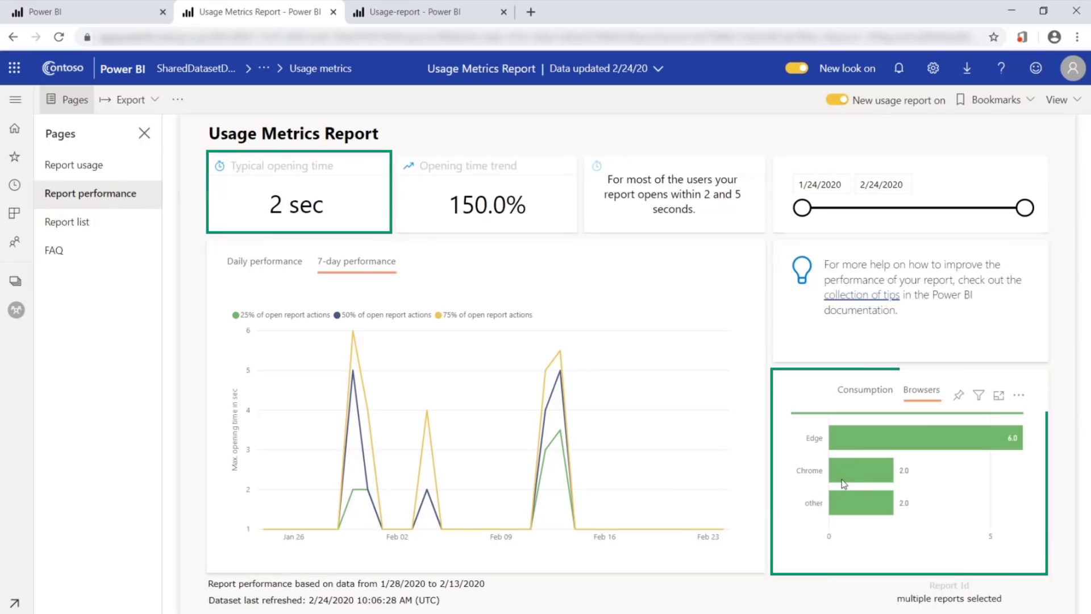
{"action": "left_click", "coordinate": [403, 11]}
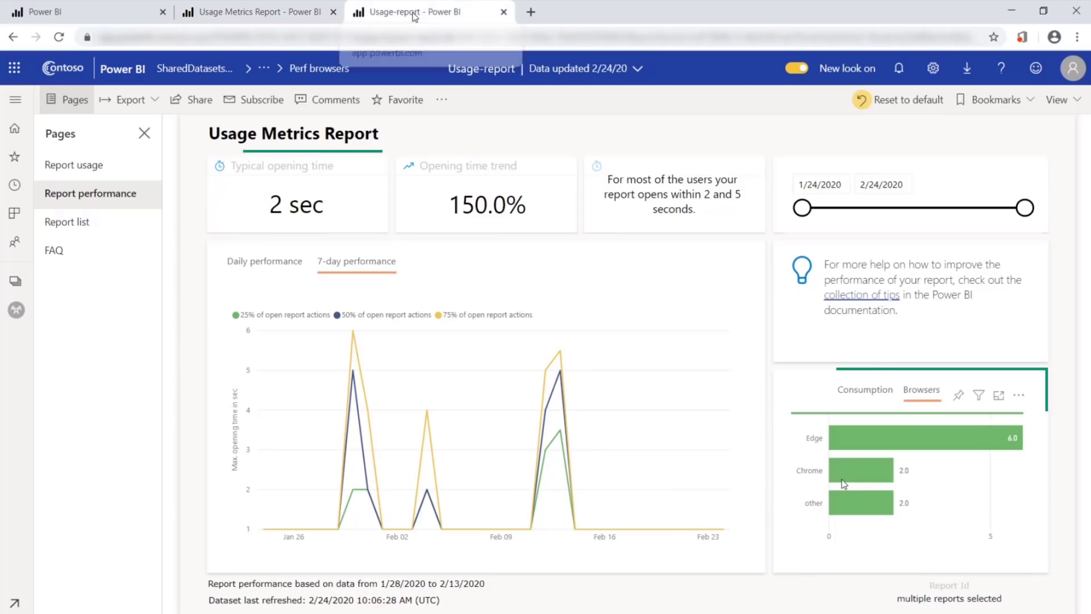
{"action": "left_click", "coordinate": [76, 222]}
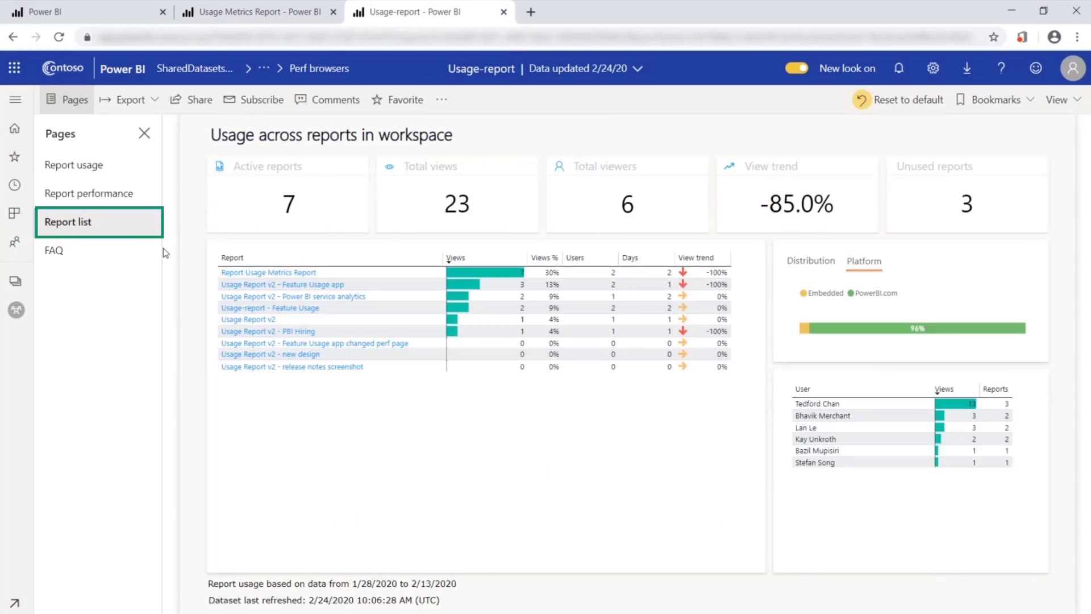